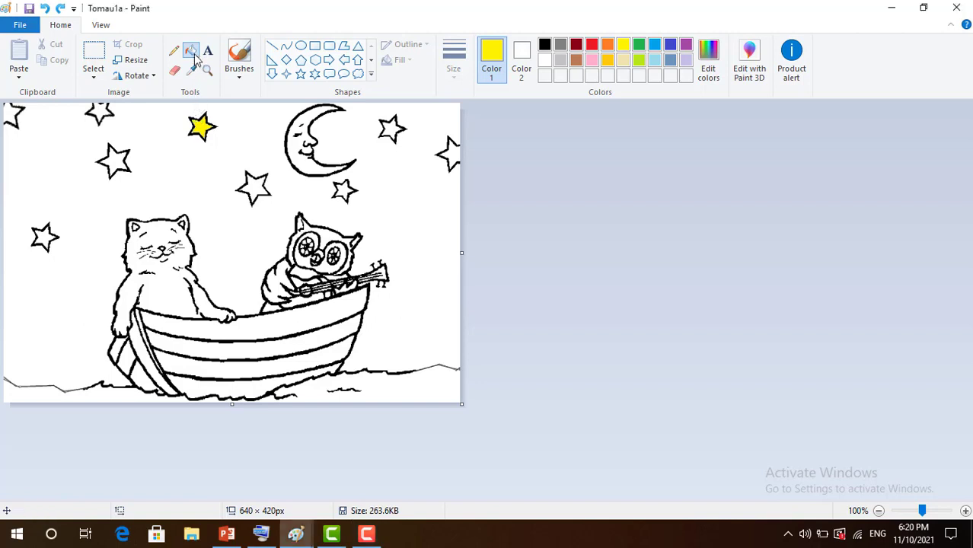
Fill the star above the cat and owl green, the star beside the moon indigo, the small star below it lavender, and the edge star gold
{"action": "left_click", "coordinate": [639, 45]}
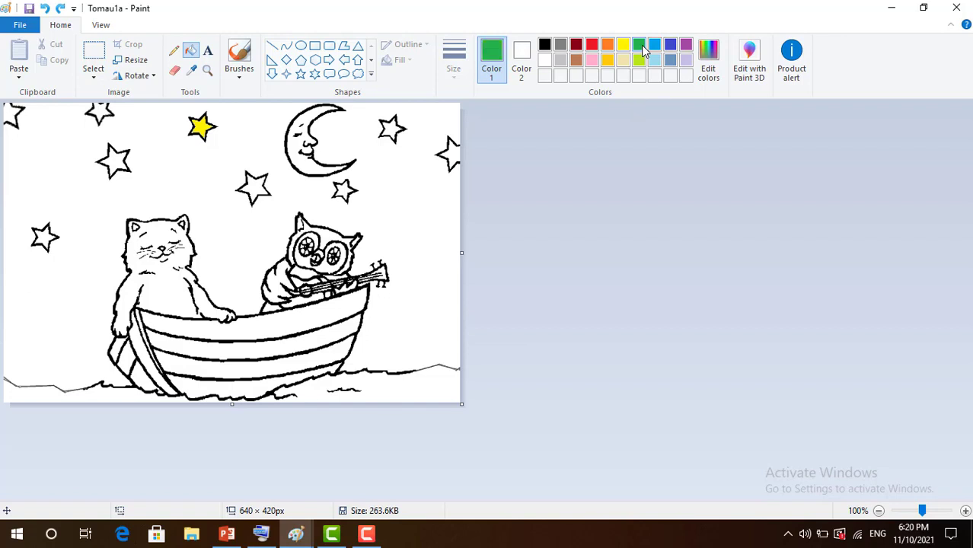
{"action": "left_click", "coordinate": [259, 183]}
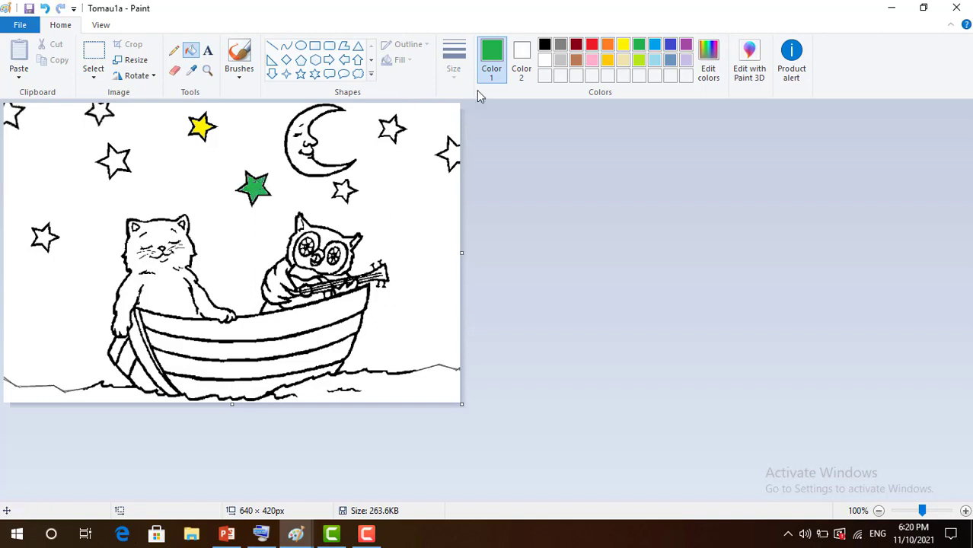
{"action": "left_click", "coordinate": [670, 47]}
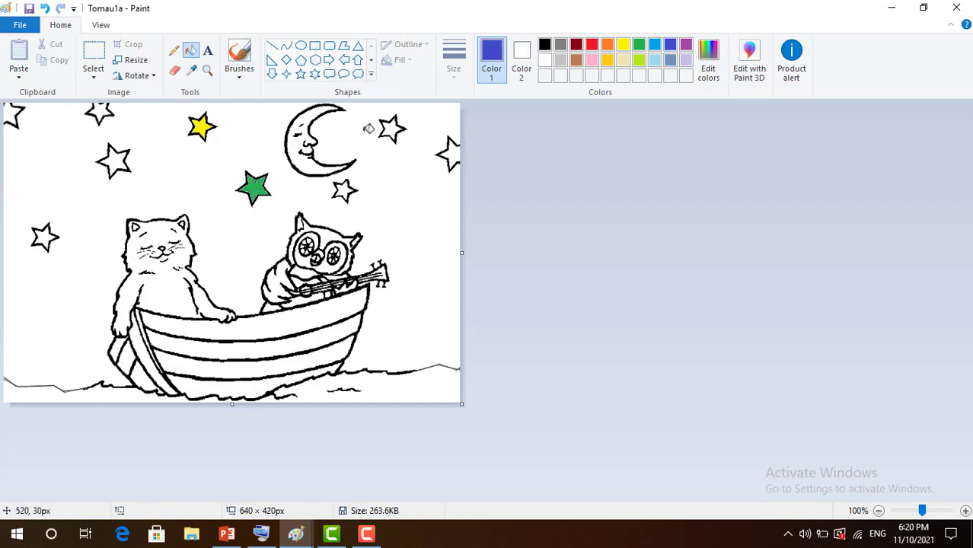
{"action": "left_click", "coordinate": [687, 60]}
{"action": "left_click", "coordinate": [352, 190]}
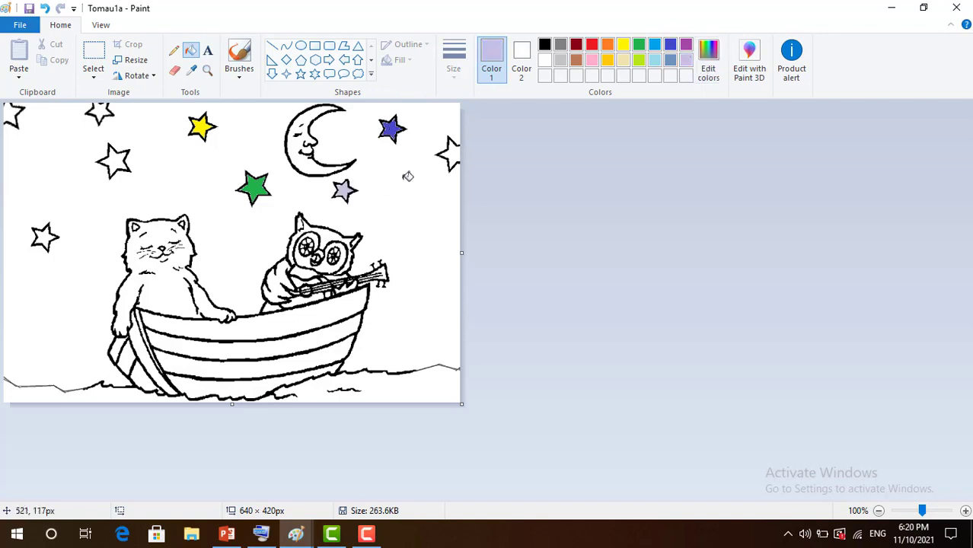
{"action": "left_click", "coordinate": [607, 60]}
{"action": "left_click", "coordinate": [454, 156]}
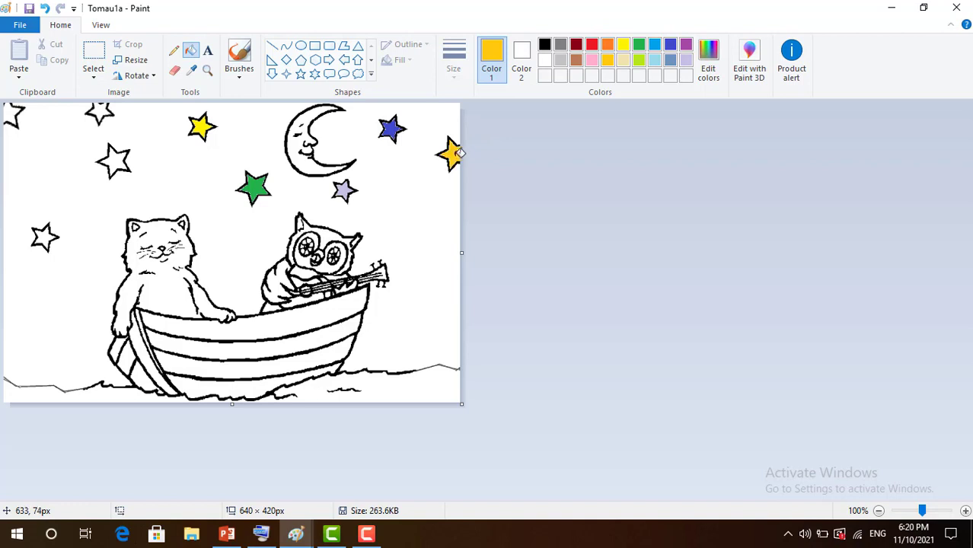
Fill the four remaining stars: the large one red, the top-edge one rose, the corner one light turquoise, and the lowest one turquoise
{"action": "left_click", "coordinate": [592, 44]}
{"action": "left_click", "coordinate": [116, 167]}
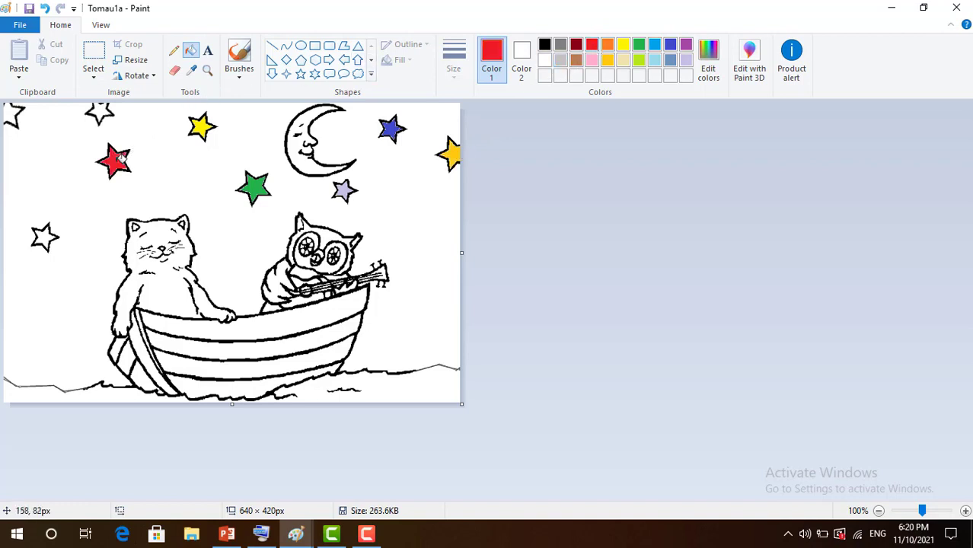
{"action": "left_click", "coordinate": [594, 60]}
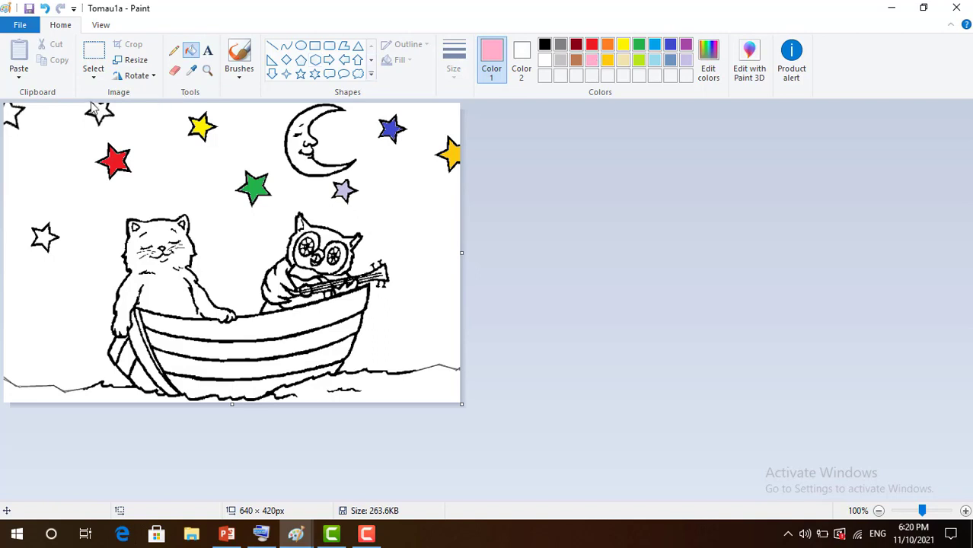
{"action": "left_click", "coordinate": [655, 60]}
{"action": "left_click", "coordinate": [10, 112]}
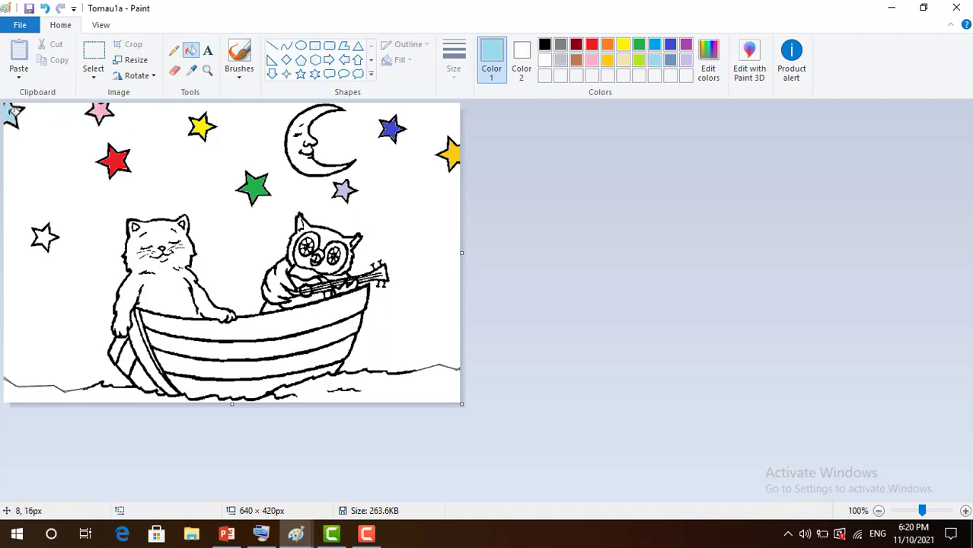
{"action": "left_click", "coordinate": [658, 47]}
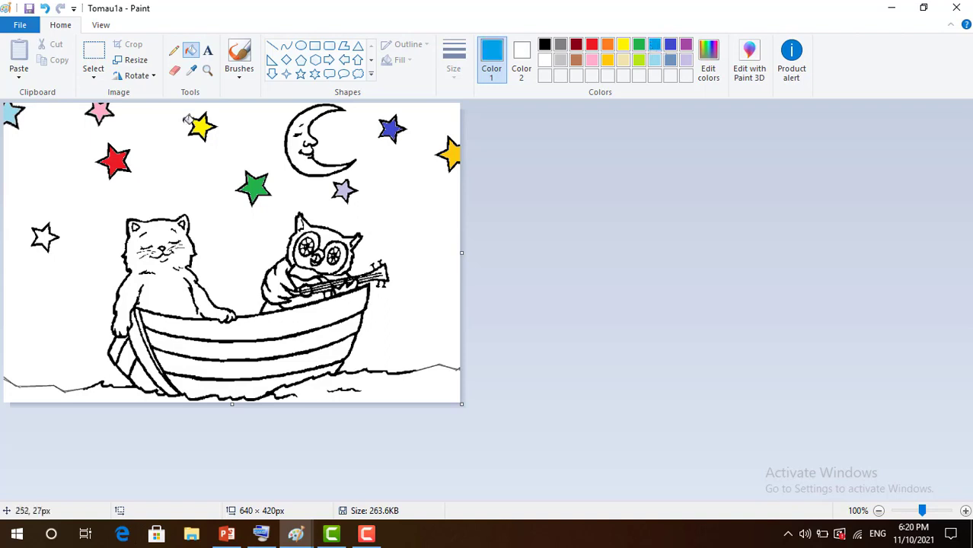
{"action": "left_click", "coordinate": [46, 239]}
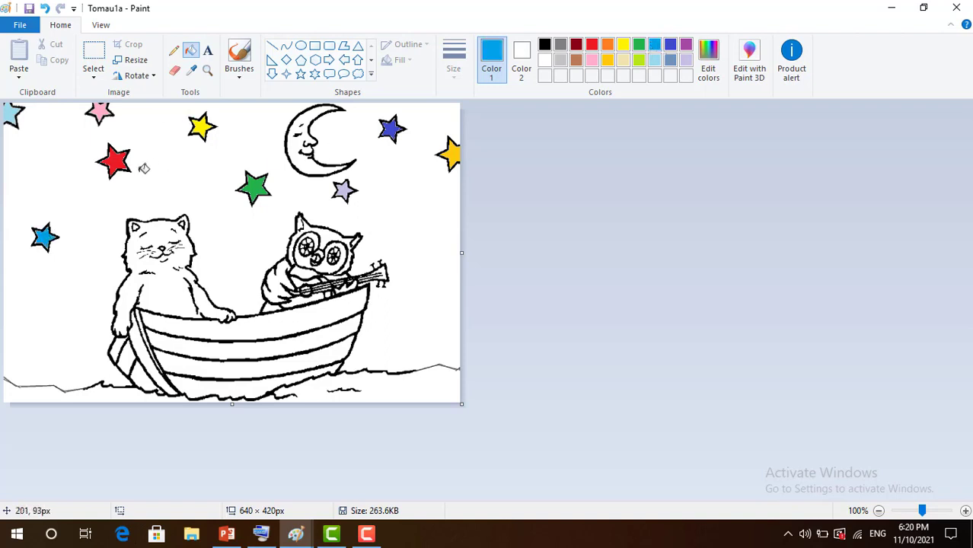
Fill the night sky with black and the water around the boat with light turquoise
{"action": "left_click", "coordinate": [545, 45]}
{"action": "left_click", "coordinate": [419, 189]}
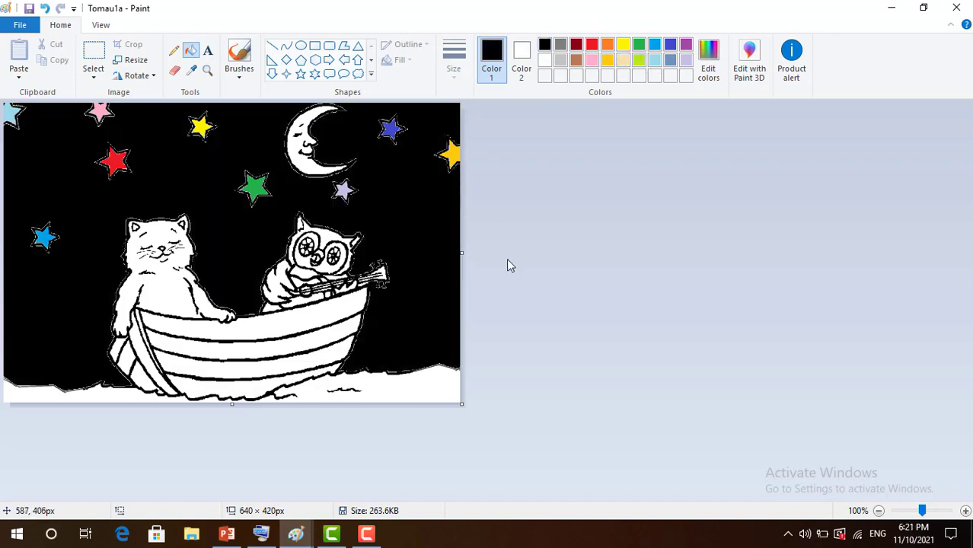
{"action": "left_click", "coordinate": [659, 61]}
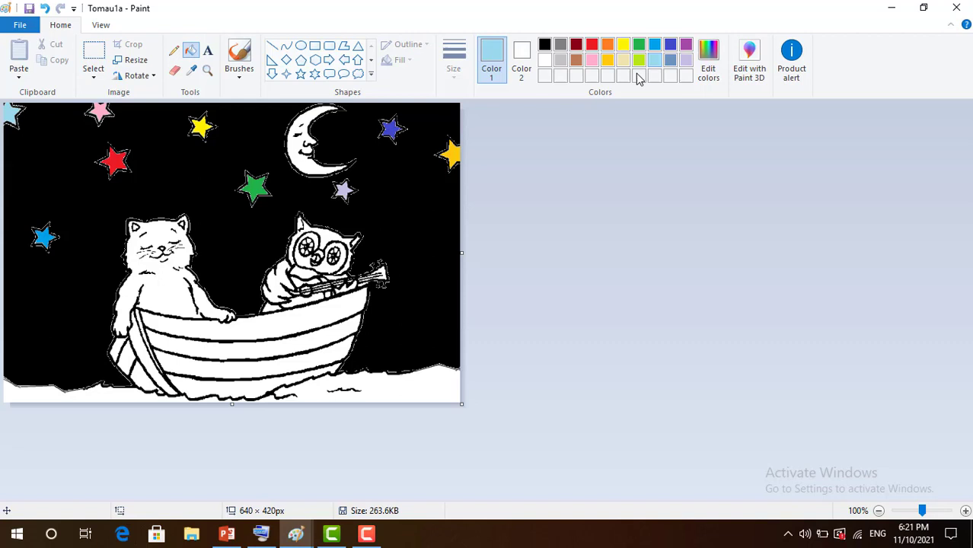
{"action": "left_click", "coordinate": [436, 383]}
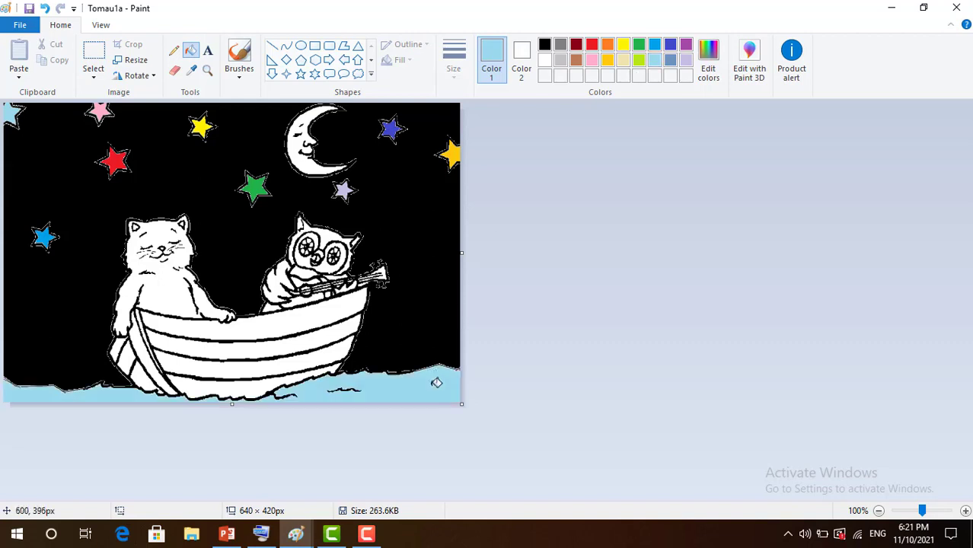
Fill the crescent moon with orange and the cat's head and body with dark gray
{"action": "left_click", "coordinate": [608, 47]}
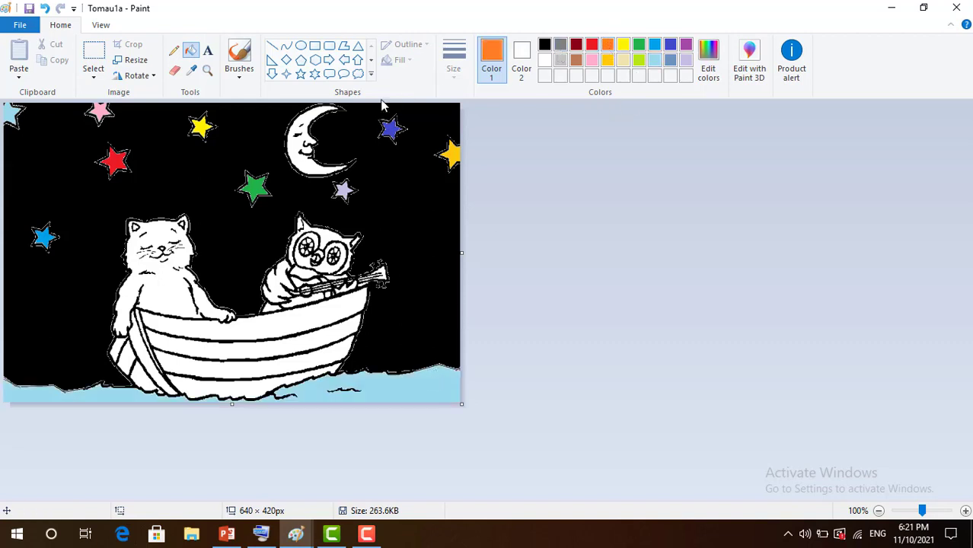
{"action": "left_click", "coordinate": [321, 130]}
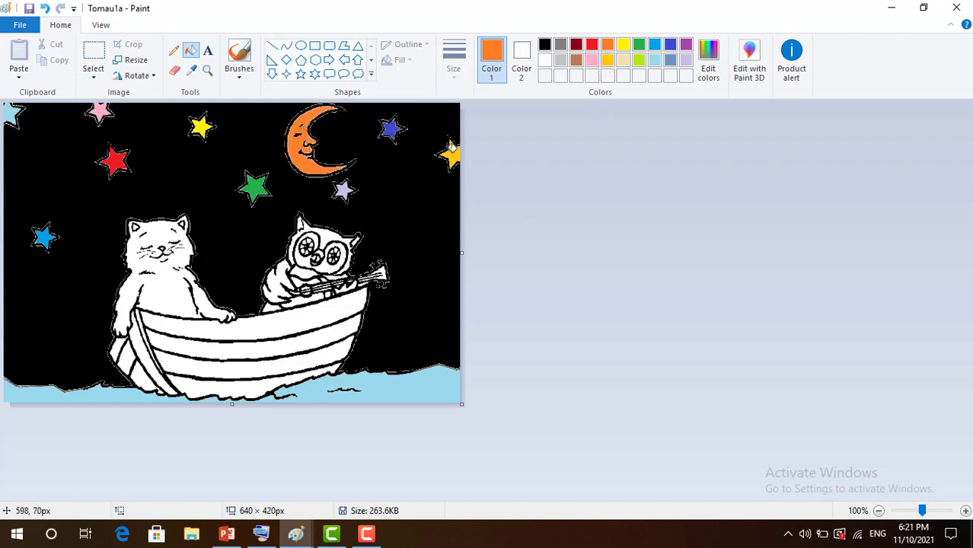
{"action": "left_click", "coordinate": [562, 48]}
{"action": "left_click", "coordinate": [173, 260]}
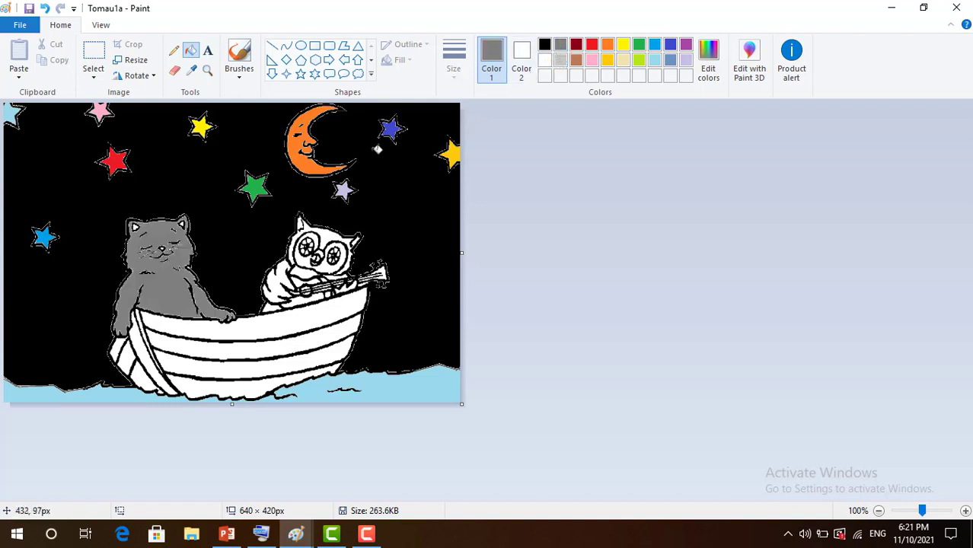
Fill the owl's head and the wing beside the guitar with yellow
{"action": "left_click", "coordinate": [623, 47]}
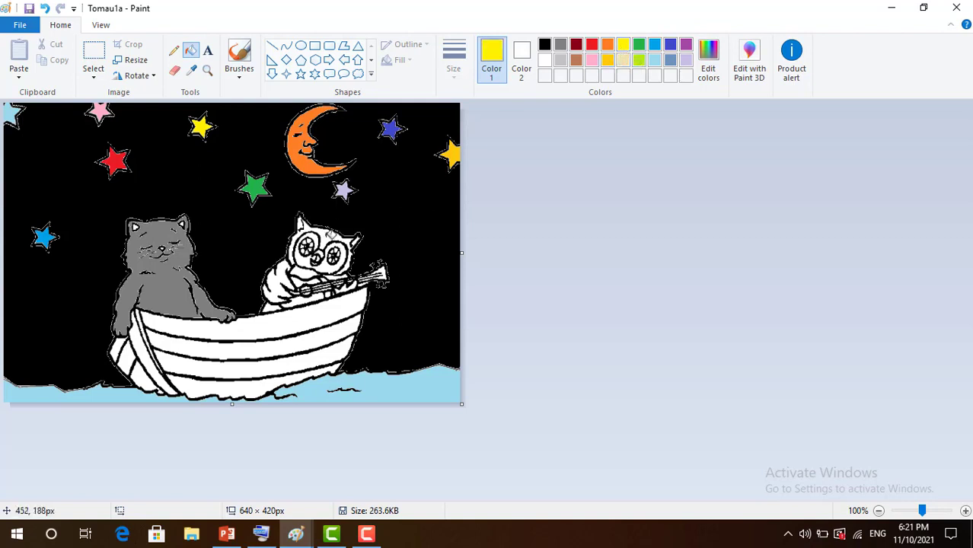
{"action": "left_click", "coordinate": [324, 240]}
{"action": "left_click", "coordinate": [282, 272]}
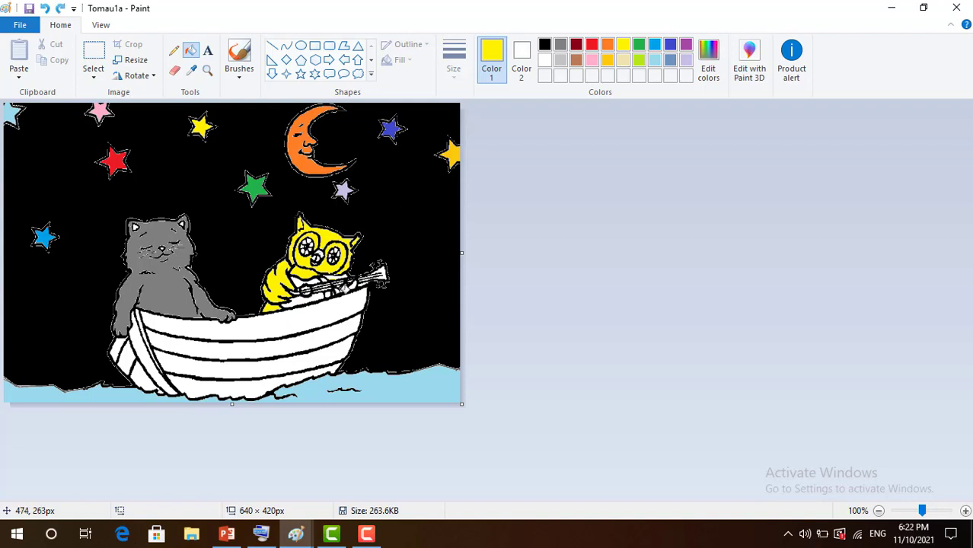
Fill the owl's small remaining white areas above and below the guitar neck with yellow
{"action": "left_click", "coordinate": [966, 511]}
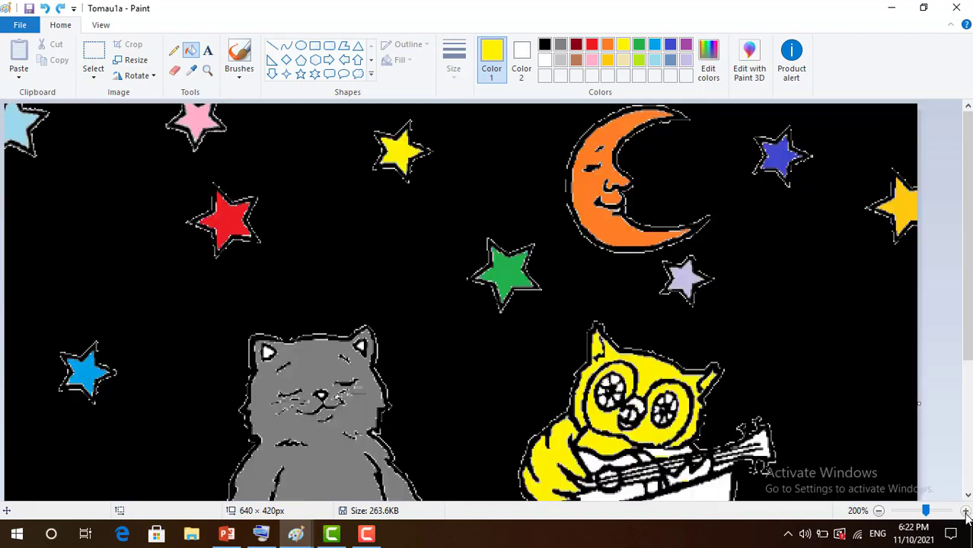
{"action": "left_click", "coordinate": [966, 511]}
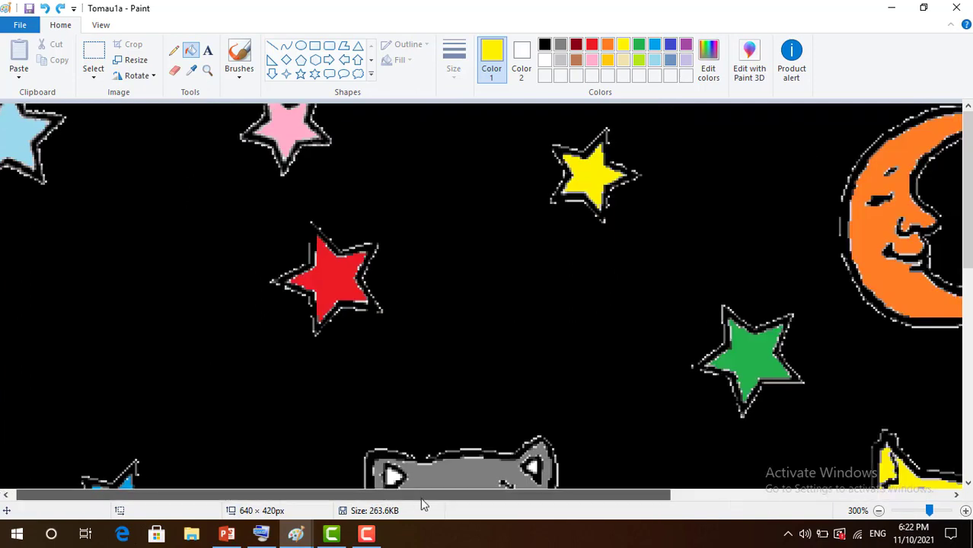
{"action": "left_click_drag", "start_coordinate": [421, 500], "coordinate": [744, 503]}
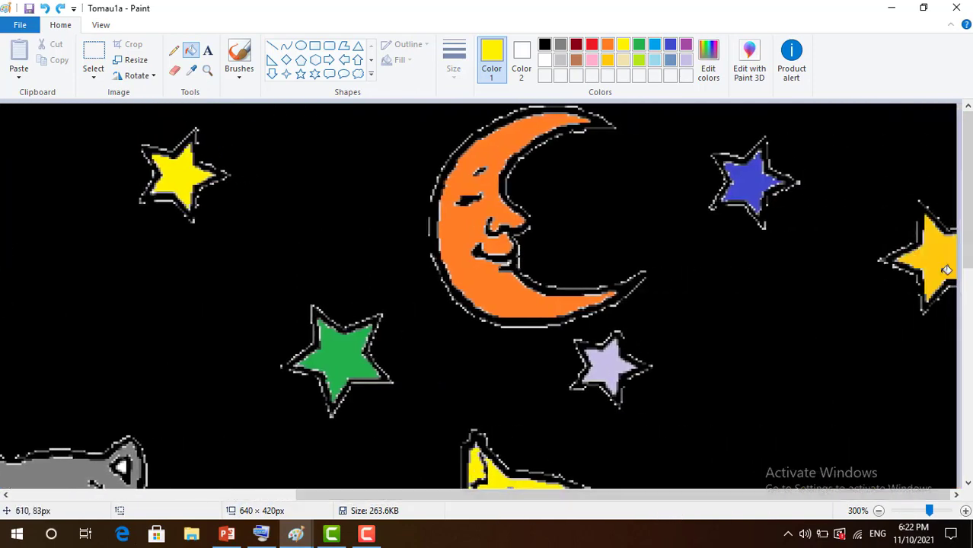
{"action": "left_click_drag", "start_coordinate": [967, 229], "coordinate": [967, 337]}
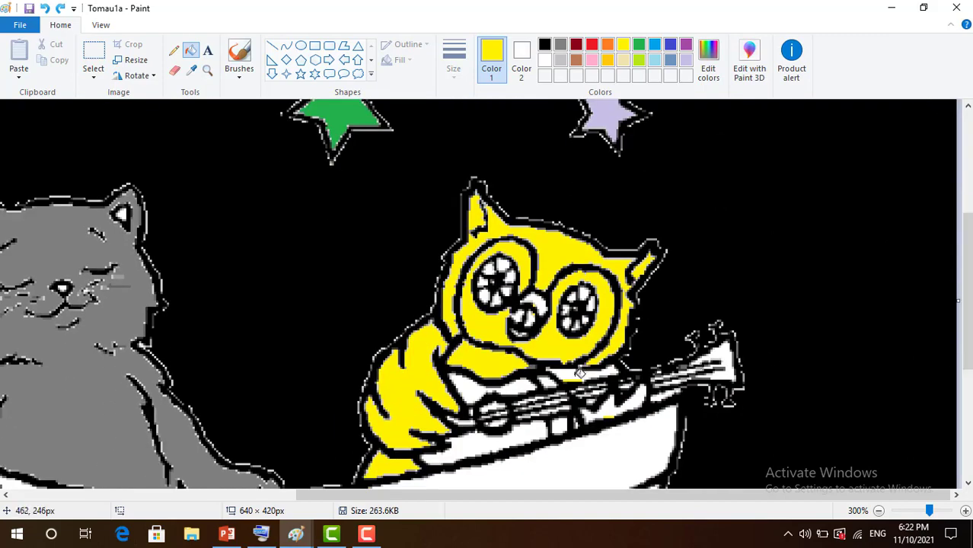
{"action": "key", "text": "ctrl+z"}
{"action": "left_click", "coordinate": [610, 408]}
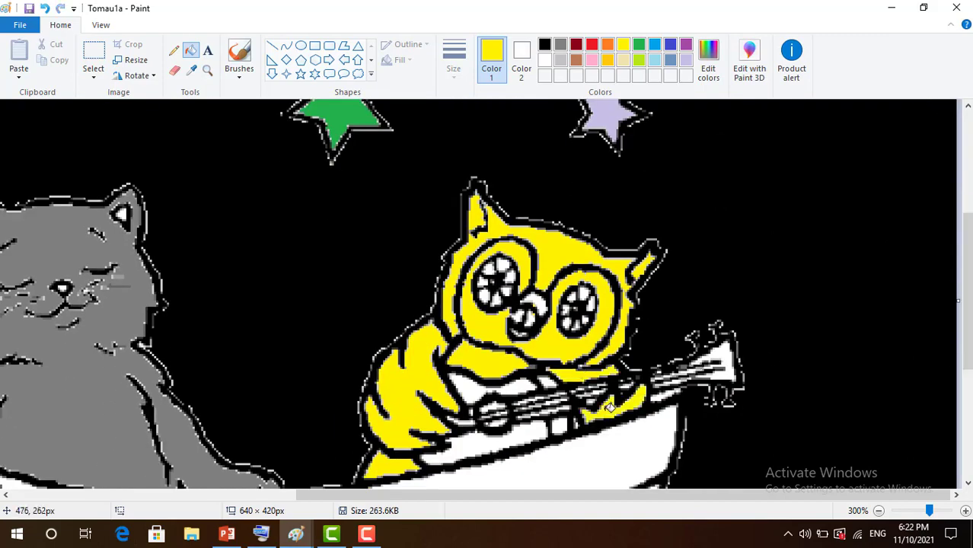
Fill the guitar's headstock and all sections of its body with lime
{"action": "left_click", "coordinate": [639, 61]}
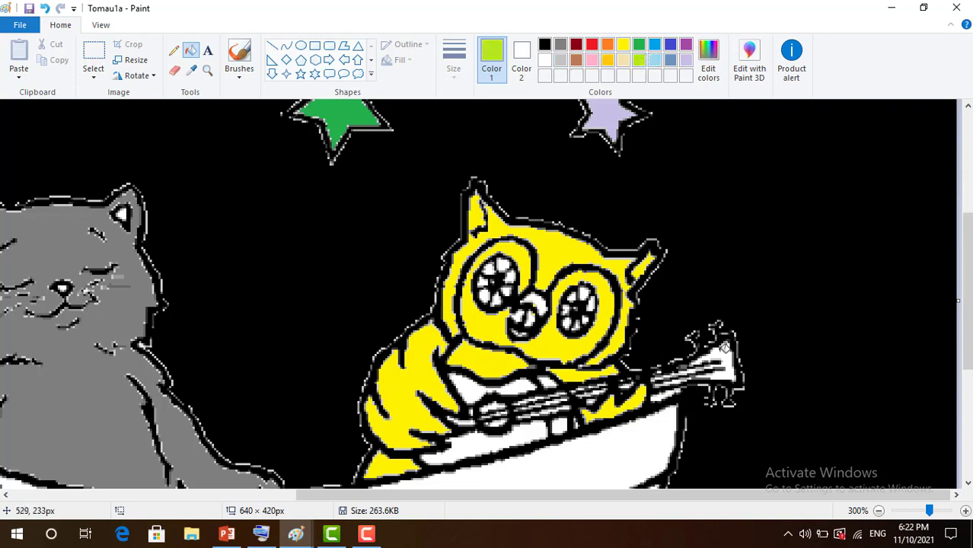
{"action": "left_click", "coordinate": [724, 348]}
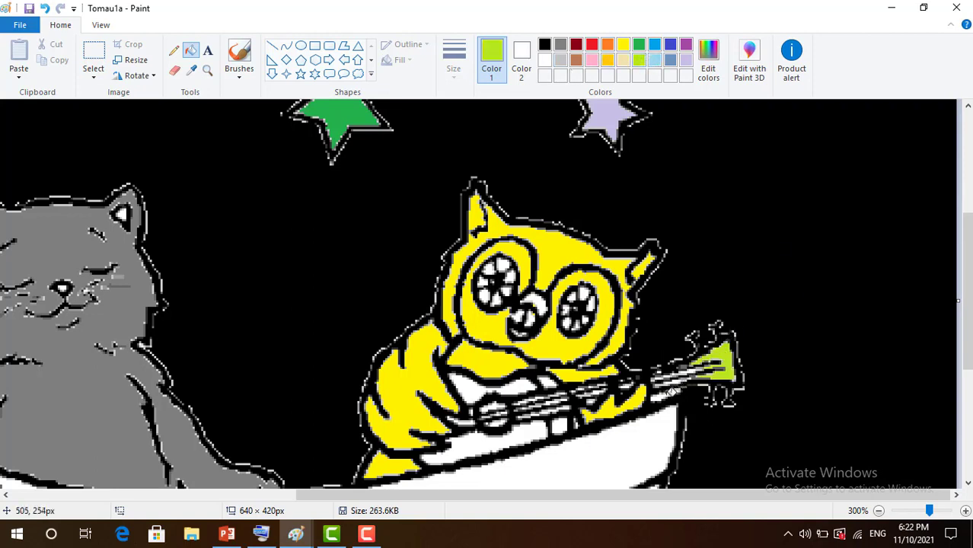
{"action": "left_click", "coordinate": [503, 435]}
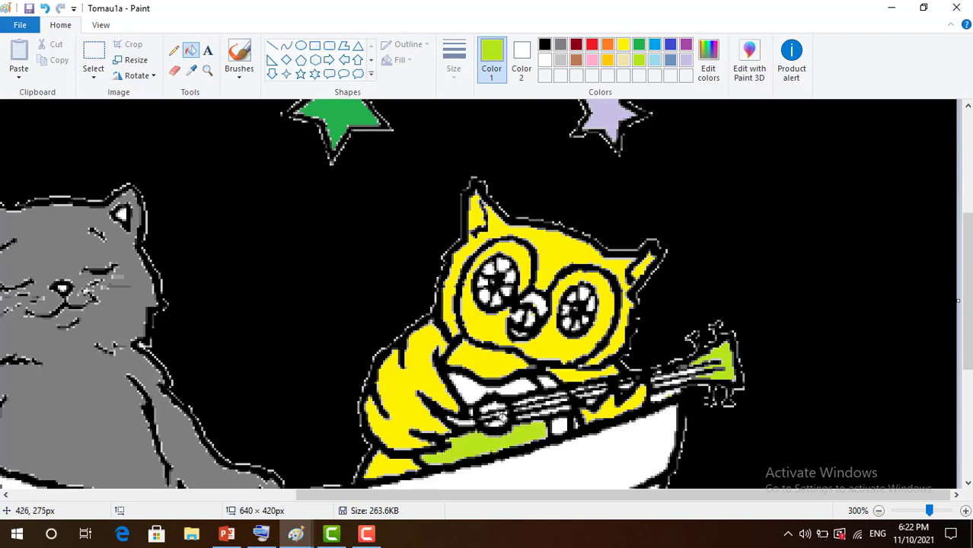
{"action": "left_click", "coordinate": [518, 386]}
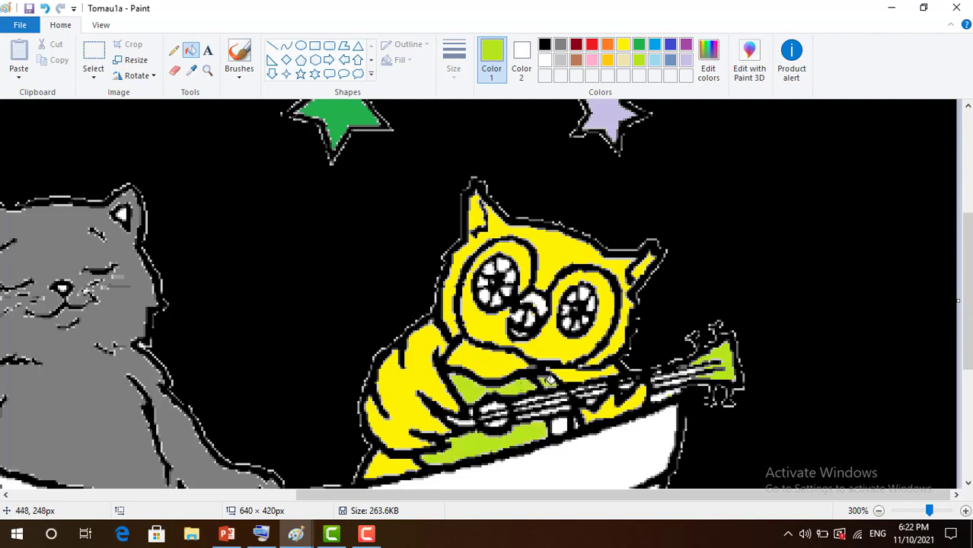
{"action": "left_click", "coordinate": [563, 423]}
Fill the owl's beak and the small segments of both its eyes with yellow
{"action": "left_click", "coordinate": [625, 46]}
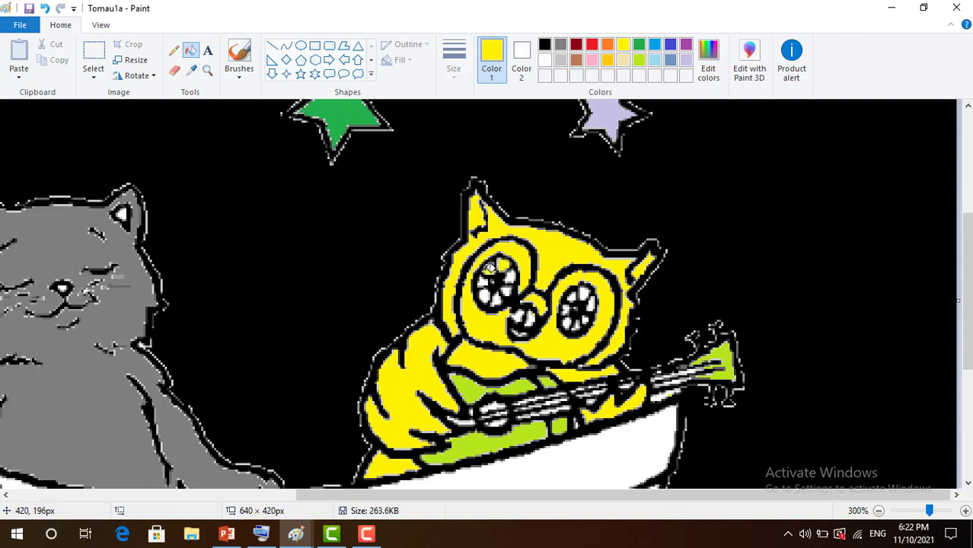
{"action": "key", "text": "ctrl+z"}
{"action": "left_click", "coordinate": [488, 291]}
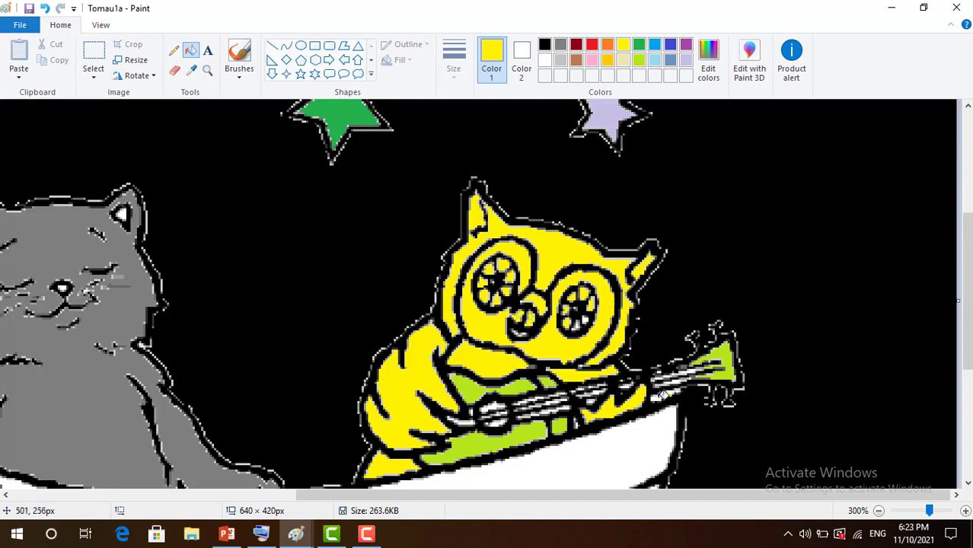
{"action": "left_click", "coordinate": [639, 61]}
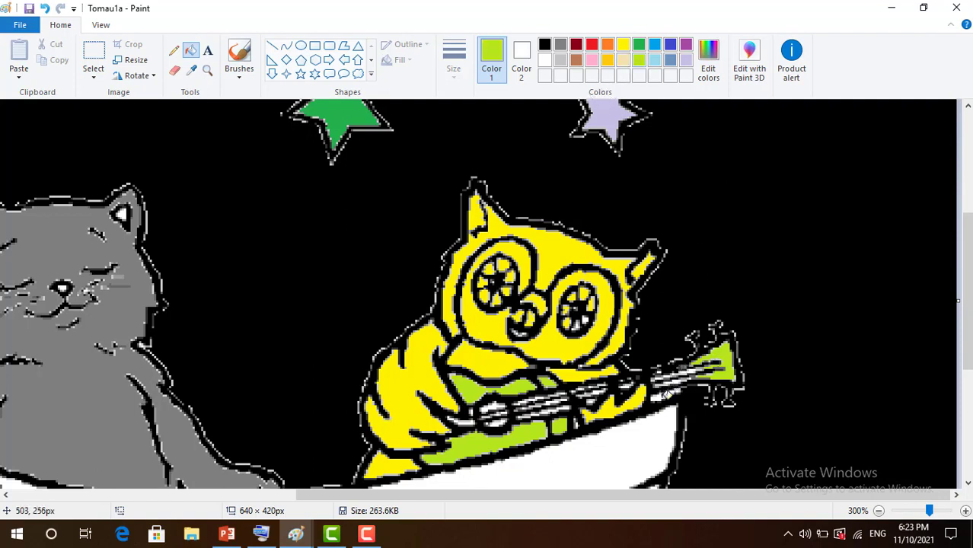
{"action": "left_click", "coordinate": [878, 511]}
{"action": "left_click", "coordinate": [879, 511]}
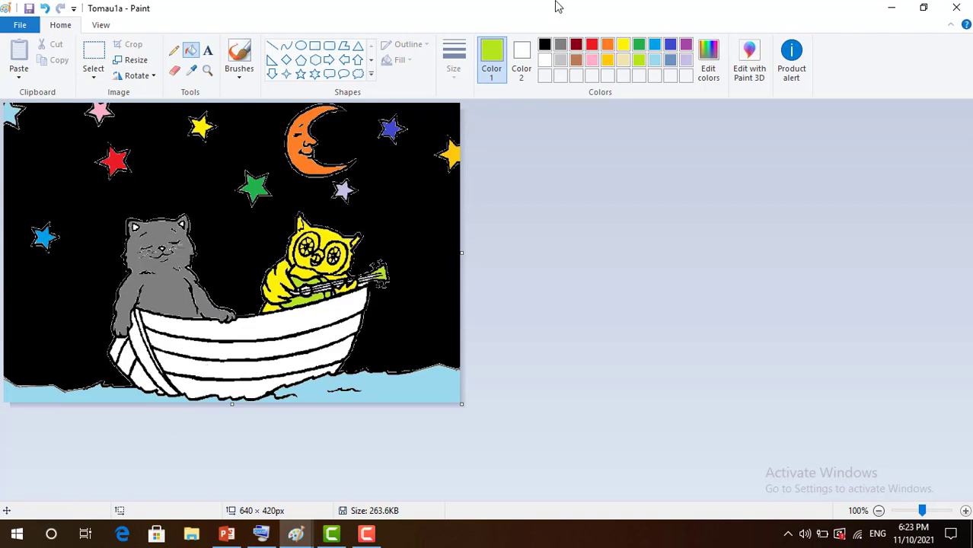
Fill the four long planks on the boat's side, from top to bottom, with red, lime, yellow and turquoise blue
{"action": "left_click", "coordinate": [592, 44]}
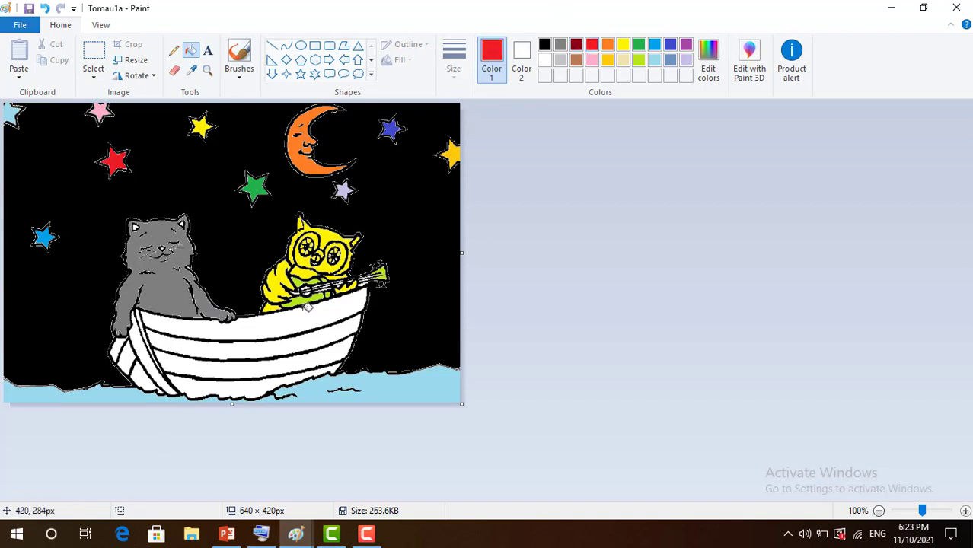
{"action": "left_click", "coordinate": [307, 313]}
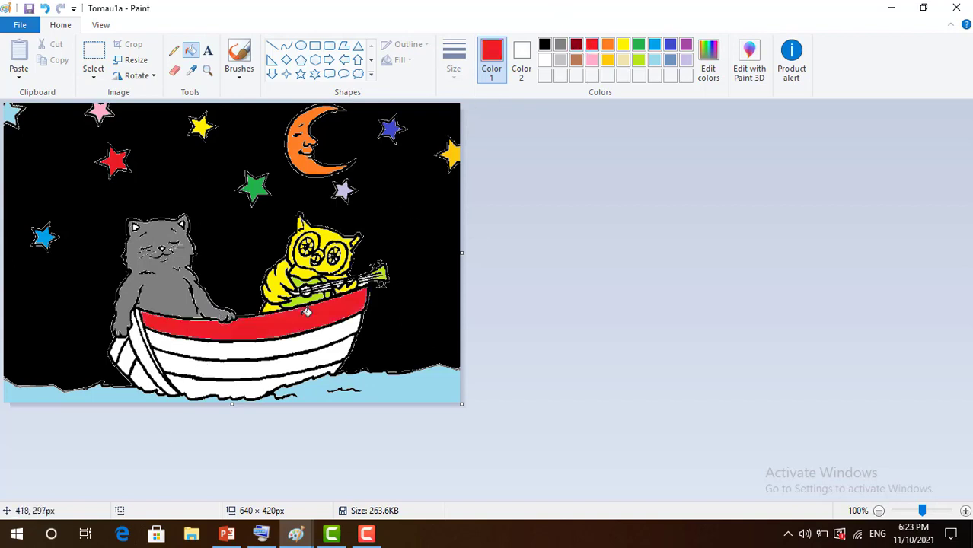
{"action": "left_click", "coordinate": [639, 60]}
{"action": "left_click", "coordinate": [339, 333]}
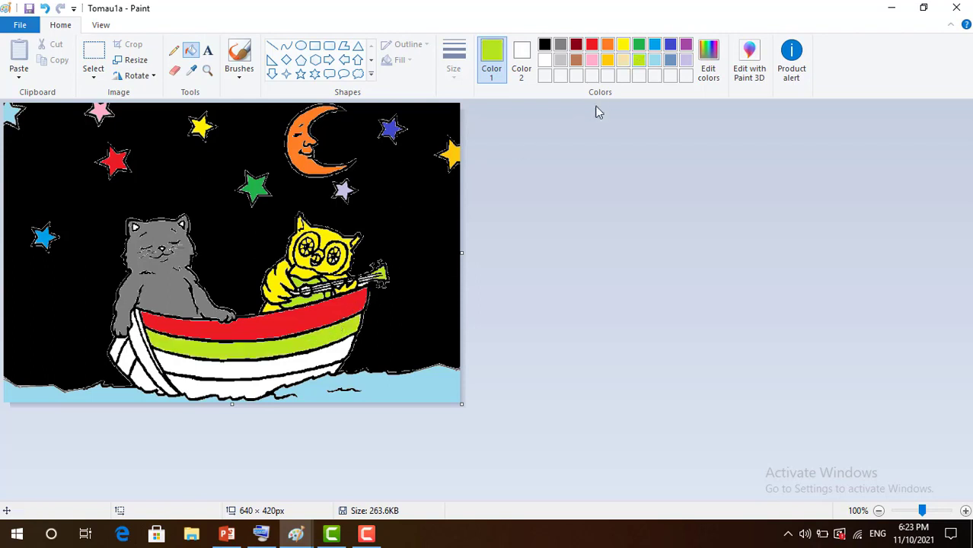
{"action": "left_click", "coordinate": [623, 45]}
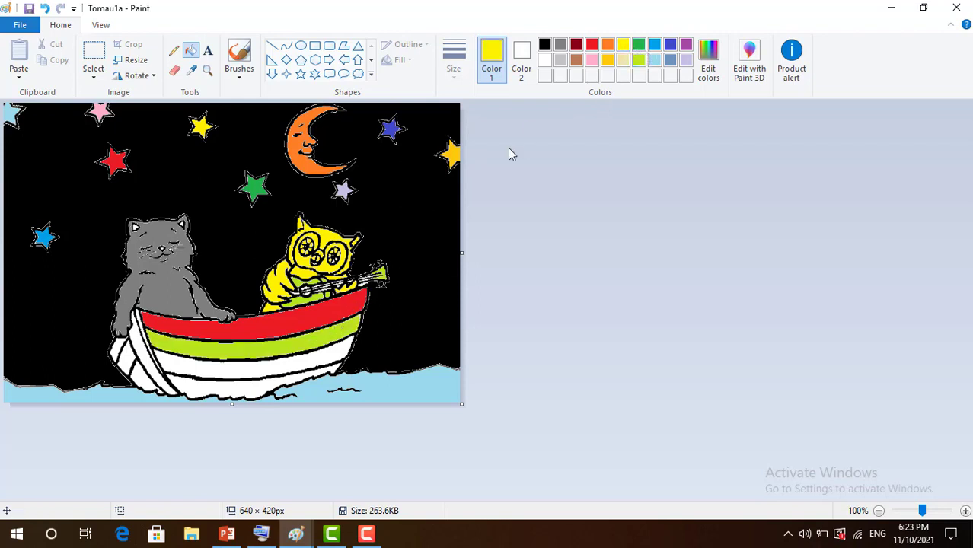
{"action": "left_click", "coordinate": [316, 362]}
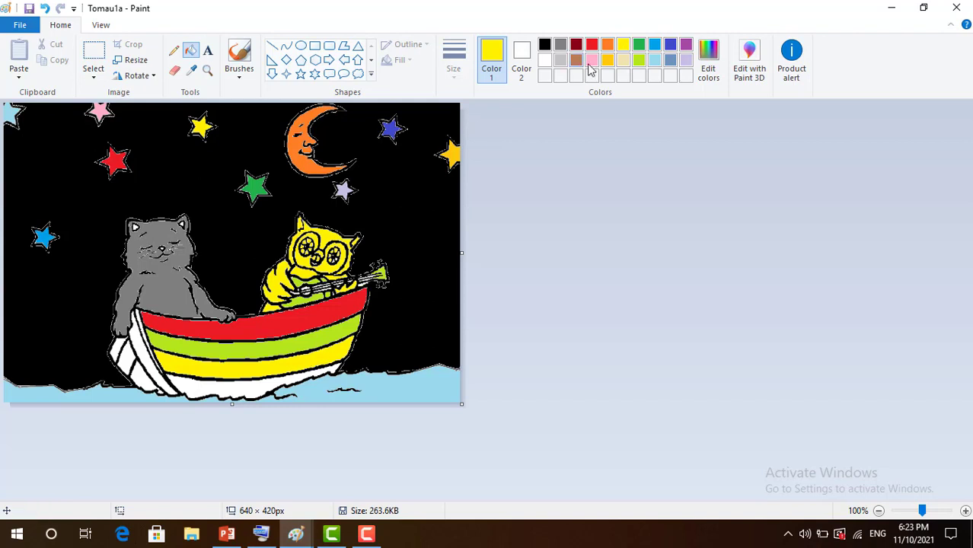
{"action": "left_click", "coordinate": [654, 44]}
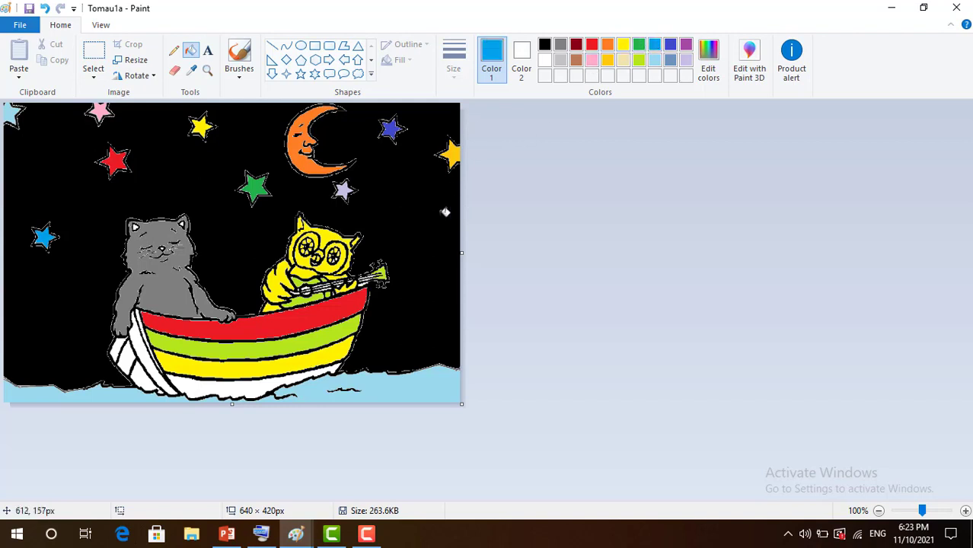
{"action": "left_click", "coordinate": [256, 387]}
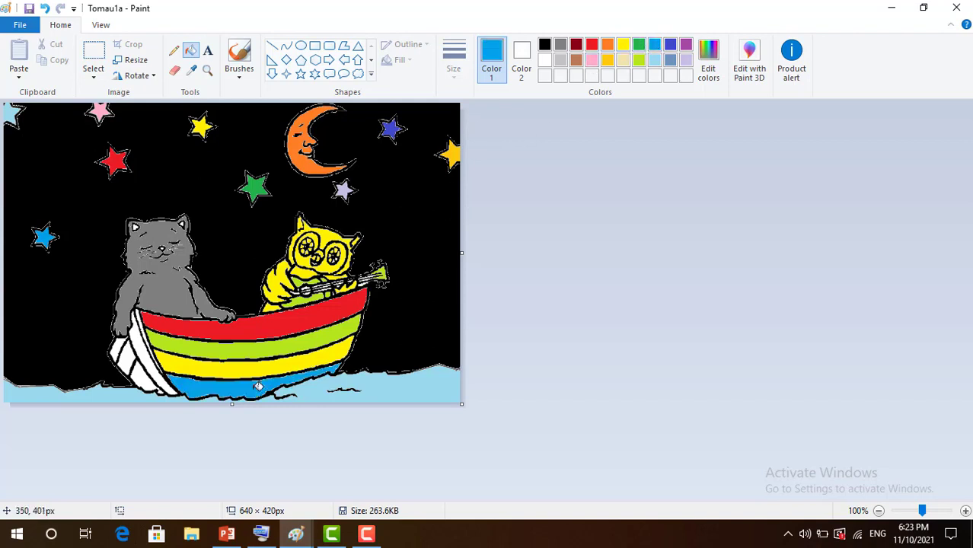
Fill the boat's curved bow post with light yellow, and recolor it brown
{"action": "left_click", "coordinate": [625, 61]}
{"action": "left_click", "coordinate": [150, 346]}
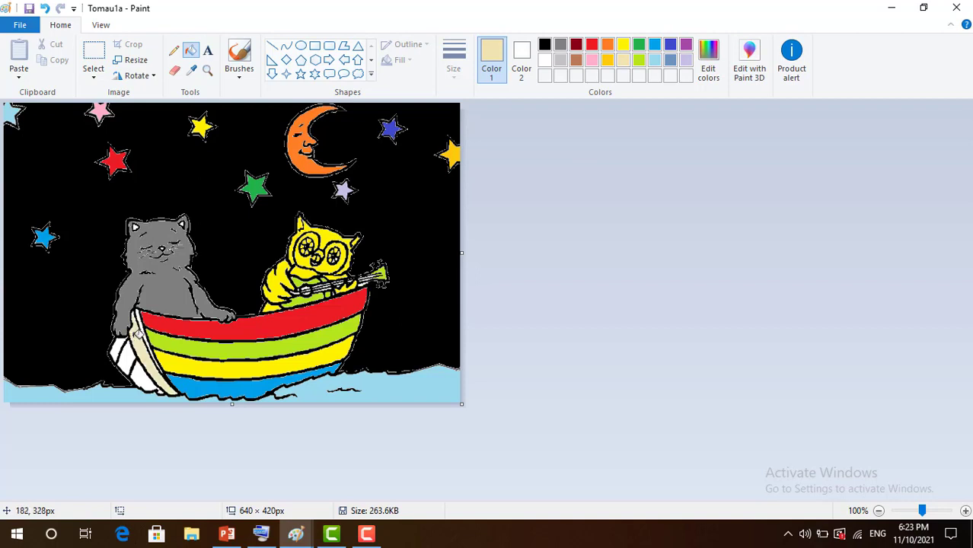
{"action": "left_click", "coordinate": [577, 60]}
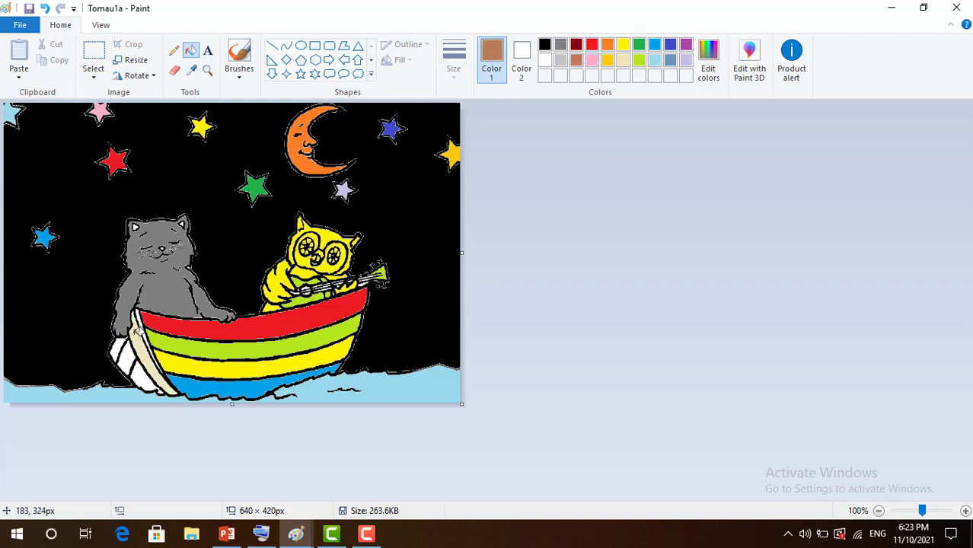
{"action": "left_click", "coordinate": [137, 333]}
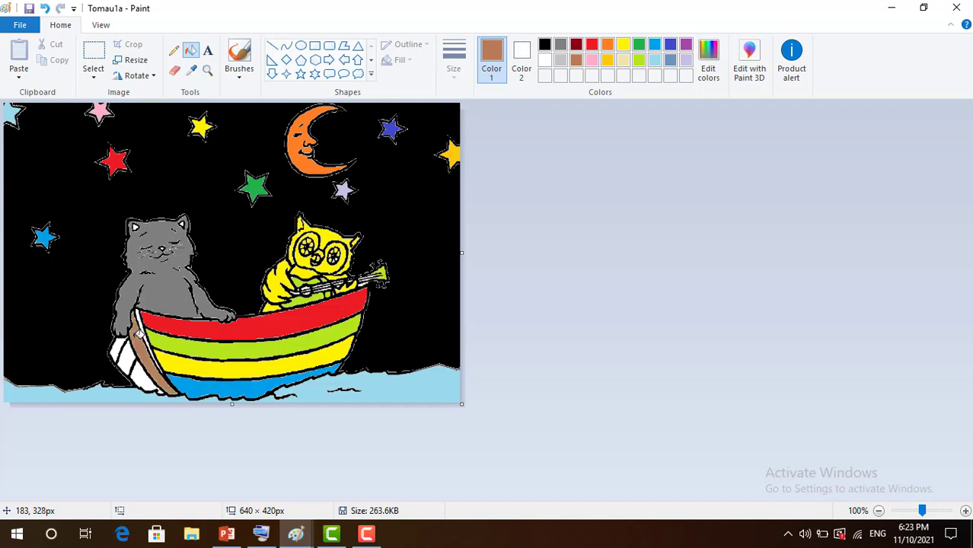
Fill the three short planks beyond the bow post with light yellow, pink and light turquoise, from top to bottom
{"action": "left_click", "coordinate": [592, 61]}
{"action": "left_click", "coordinate": [131, 372]}
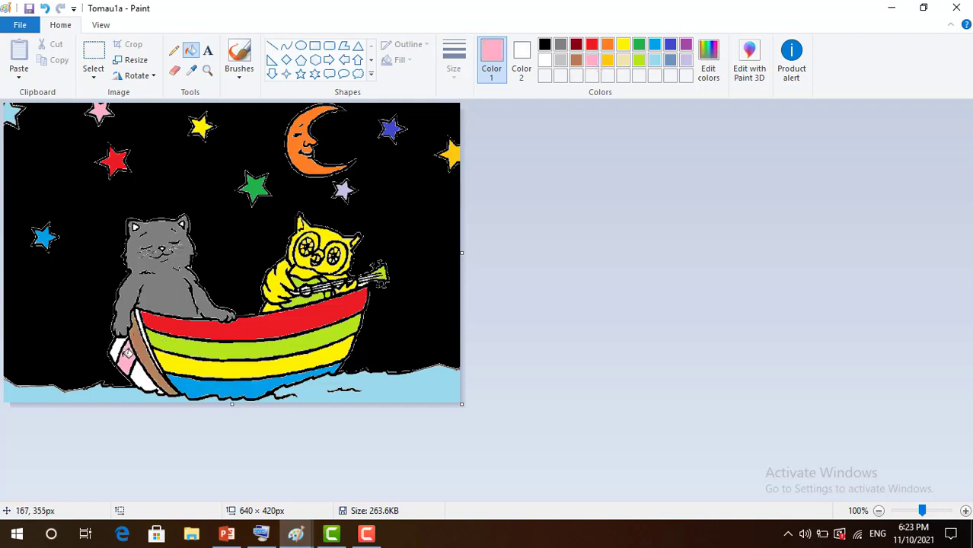
{"action": "left_click", "coordinate": [623, 61]}
{"action": "left_click", "coordinate": [119, 344]}
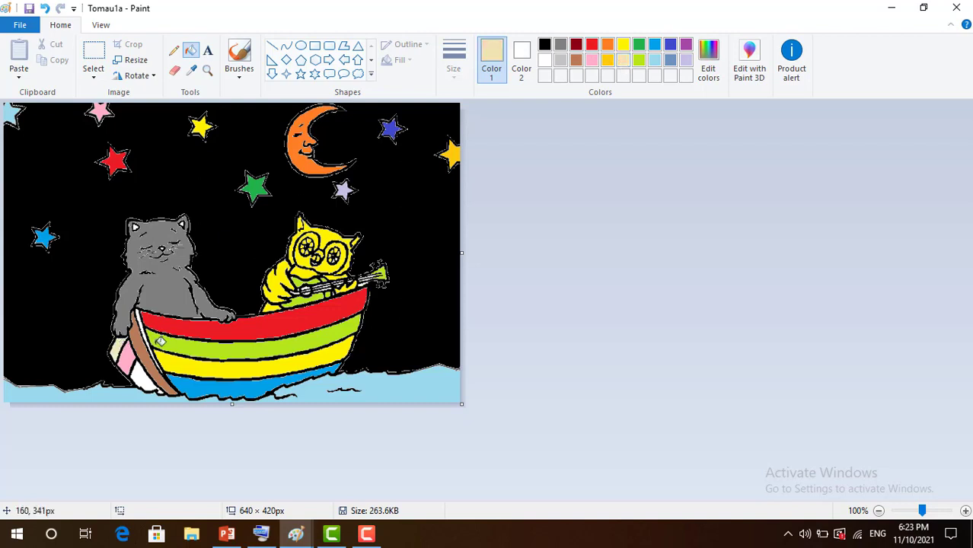
{"action": "left_click", "coordinate": [655, 61]}
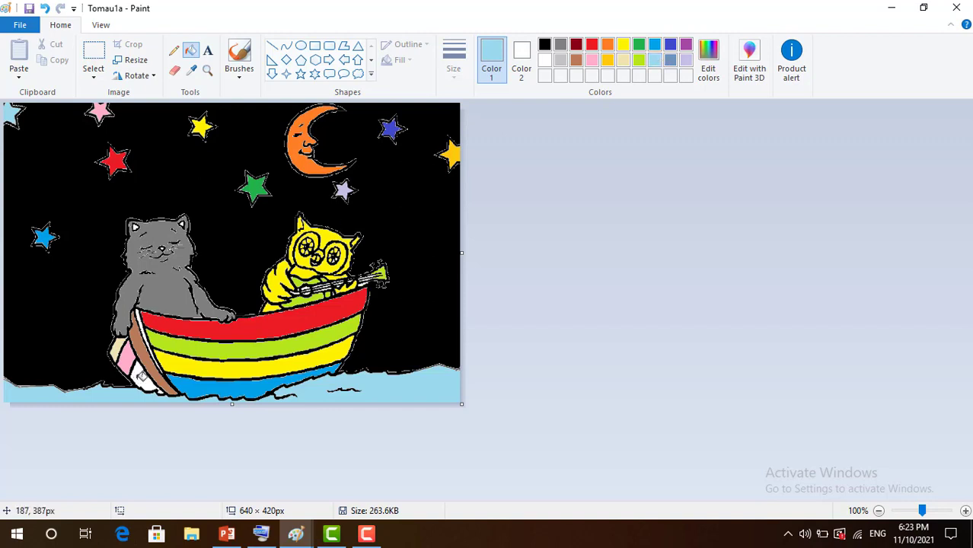
{"action": "left_click", "coordinate": [141, 377]}
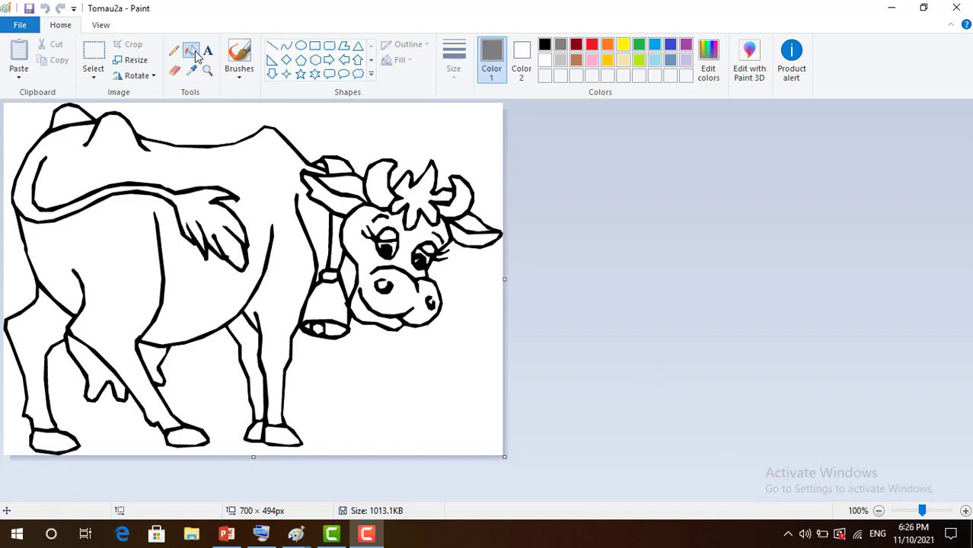
Fill the cow's body, legs and udder with light gray, leaving the head and hooves white
{"action": "left_click", "coordinate": [561, 61]}
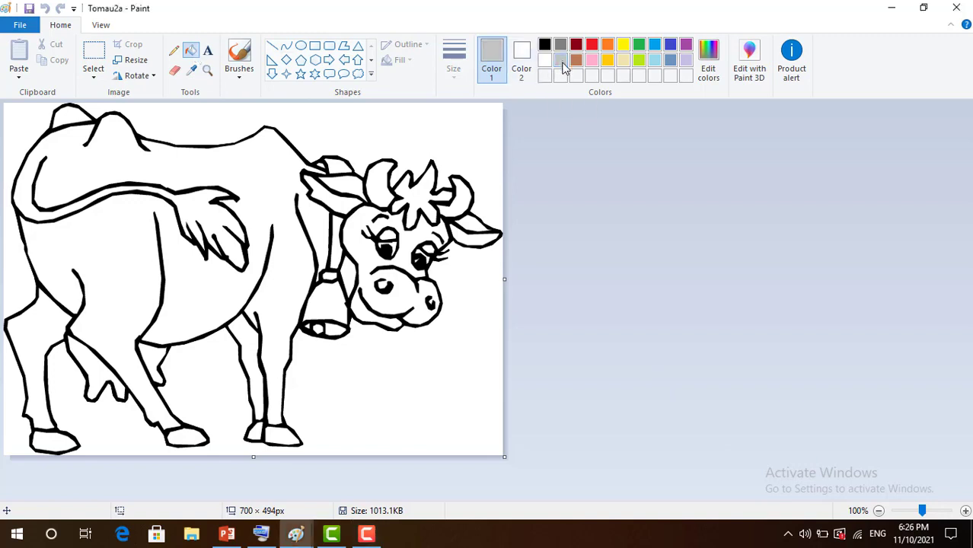
{"action": "left_click", "coordinate": [267, 166]}
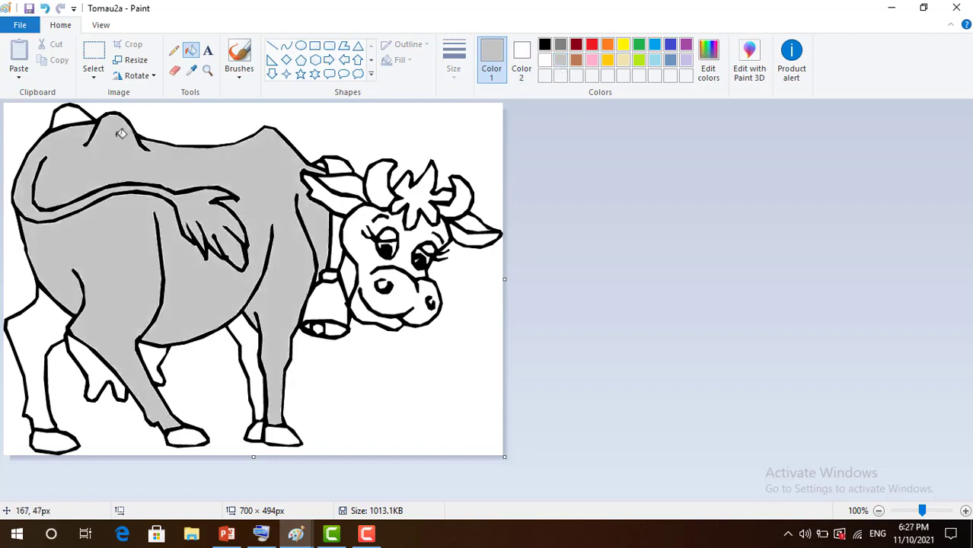
{"action": "left_click", "coordinate": [42, 335]}
{"action": "left_click", "coordinate": [93, 362]}
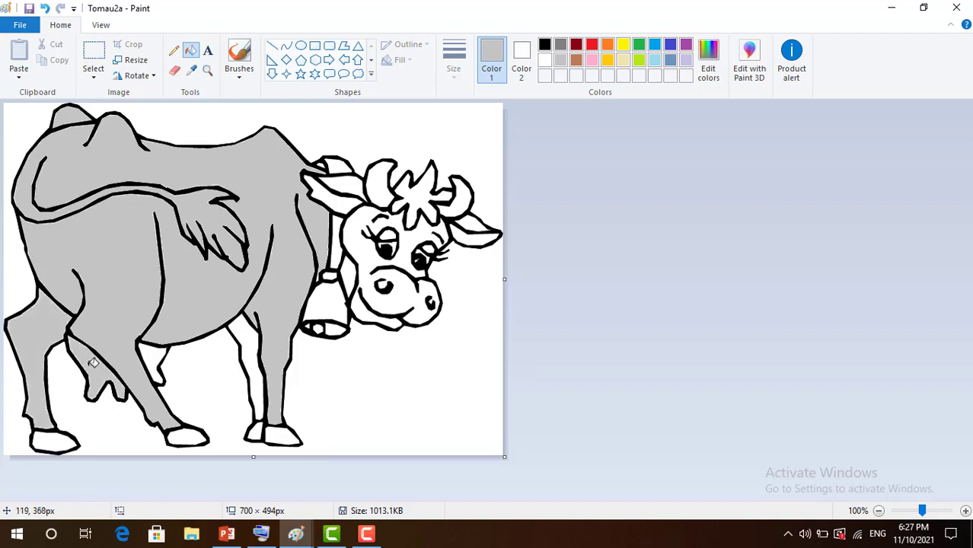
{"action": "left_click", "coordinate": [150, 355]}
{"action": "left_click", "coordinate": [244, 329]}
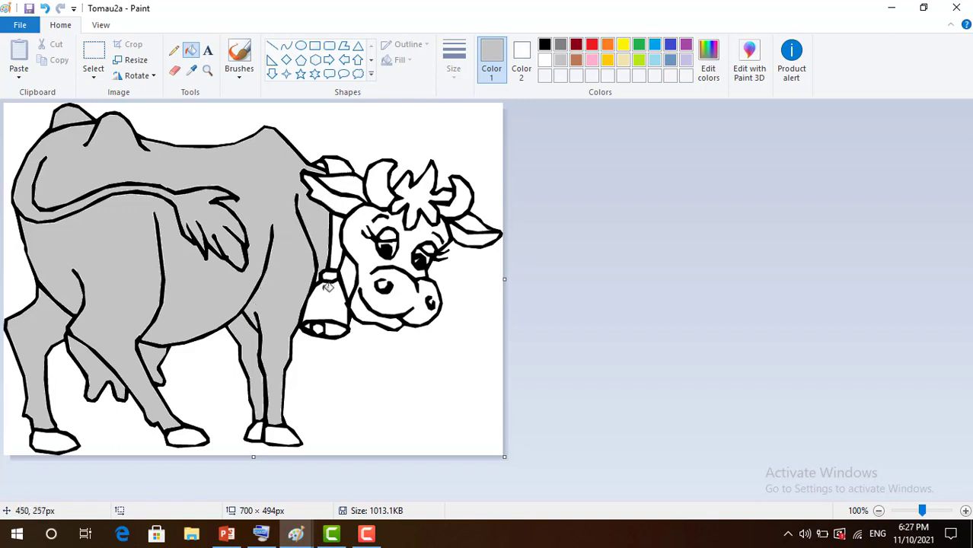
Fill the cow's collar and bell with yellow, and undo the stray fill on the black outline
{"action": "left_click", "coordinate": [623, 48]}
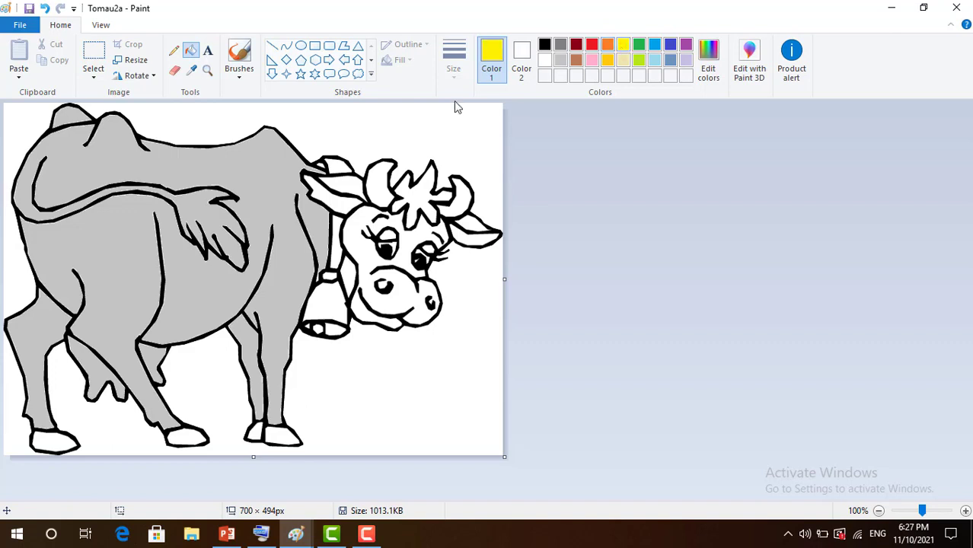
{"action": "left_click", "coordinate": [337, 166]}
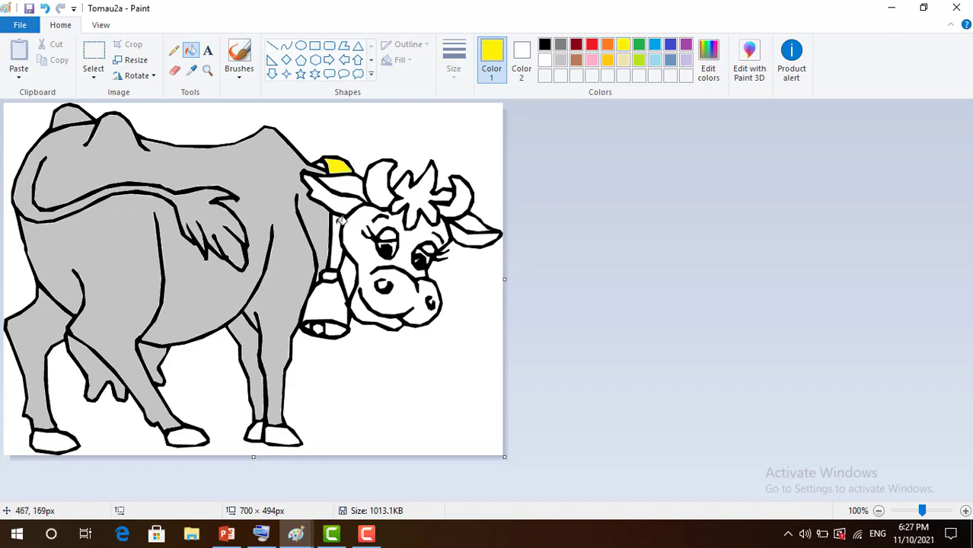
{"action": "left_click", "coordinate": [338, 222]}
{"action": "left_click", "coordinate": [326, 293]}
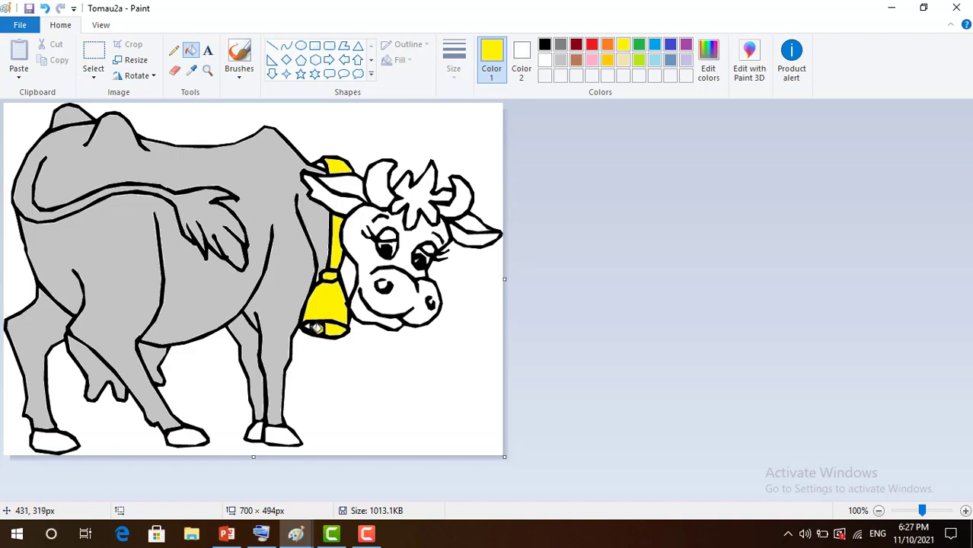
{"action": "left_click", "coordinate": [312, 325]}
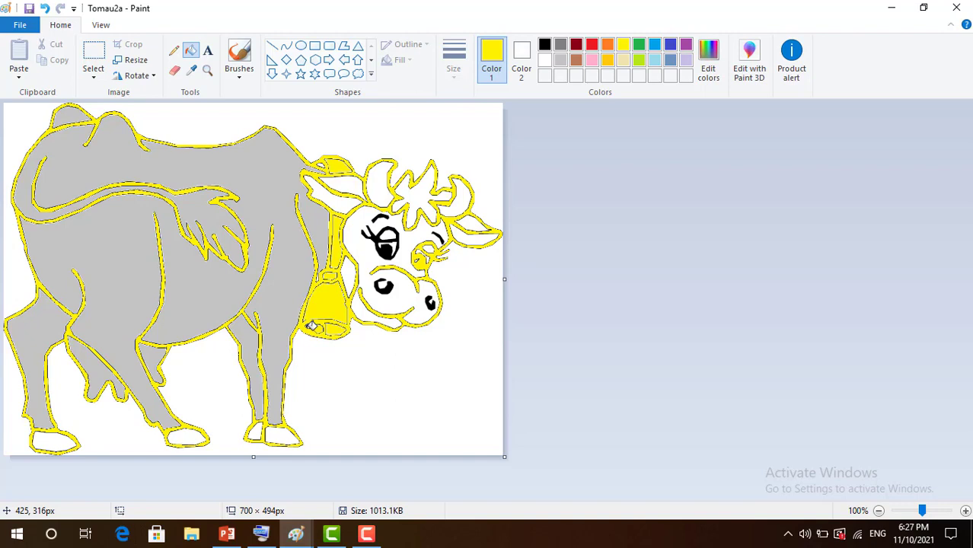
{"action": "key", "text": "ctrl+z"}
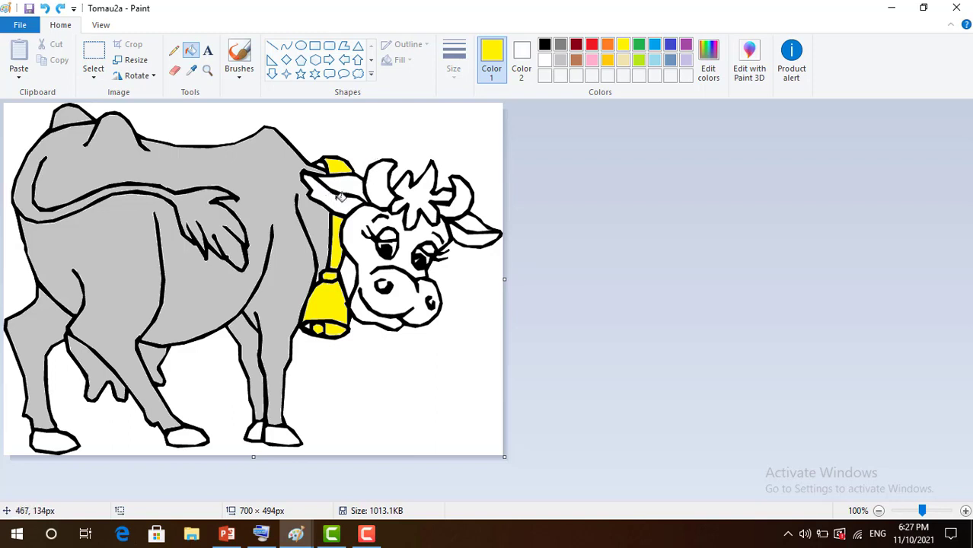
Fill the cow's ears and face with light gray
{"action": "left_click", "coordinate": [565, 58]}
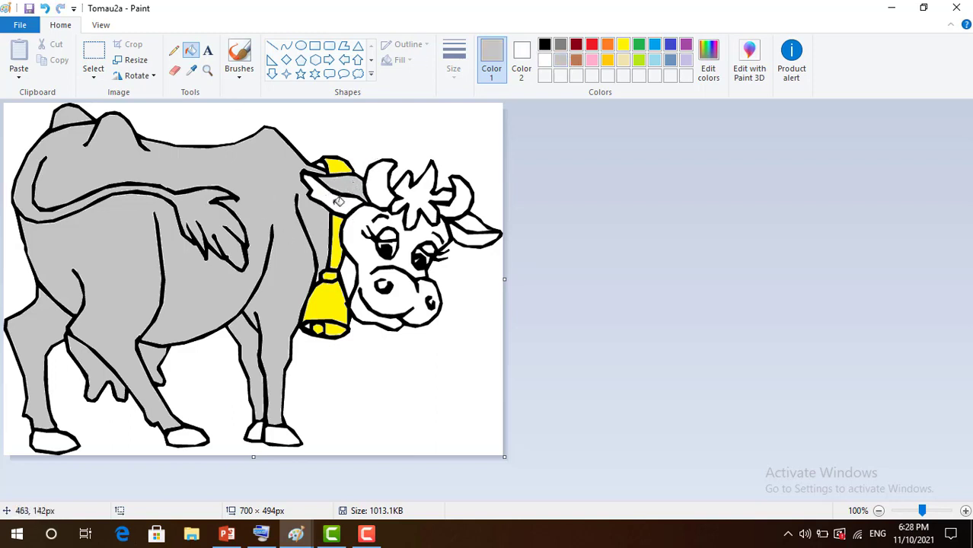
{"action": "left_click", "coordinate": [338, 201]}
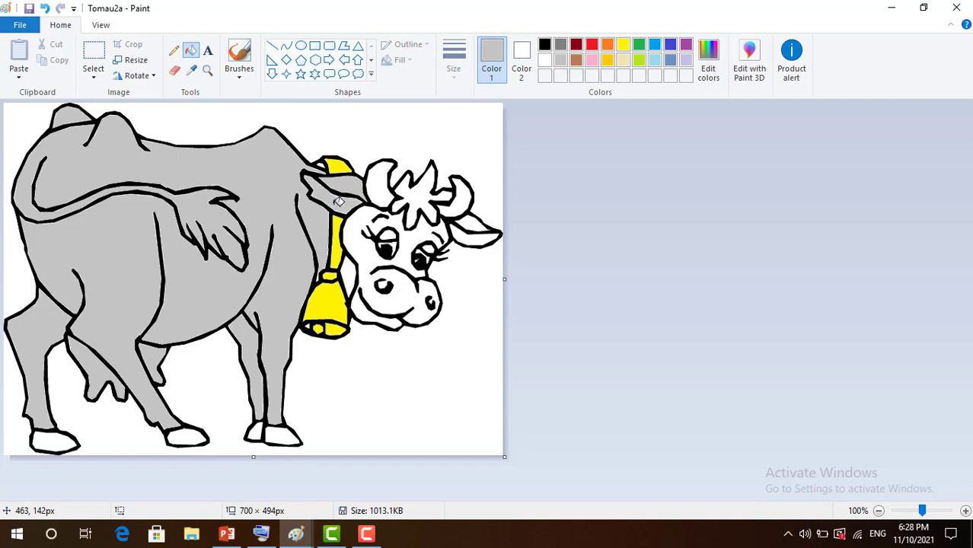
{"action": "left_click", "coordinate": [473, 228]}
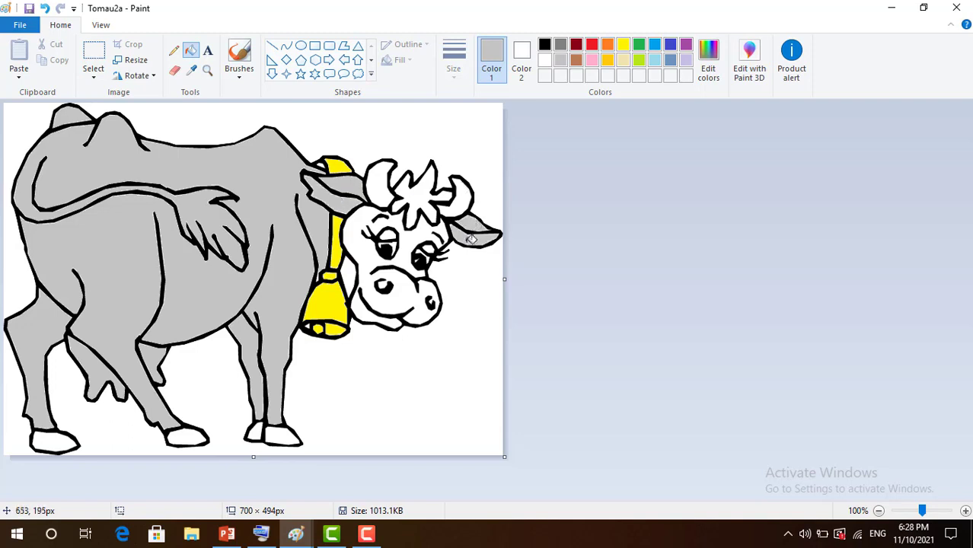
{"action": "left_click", "coordinate": [420, 234]}
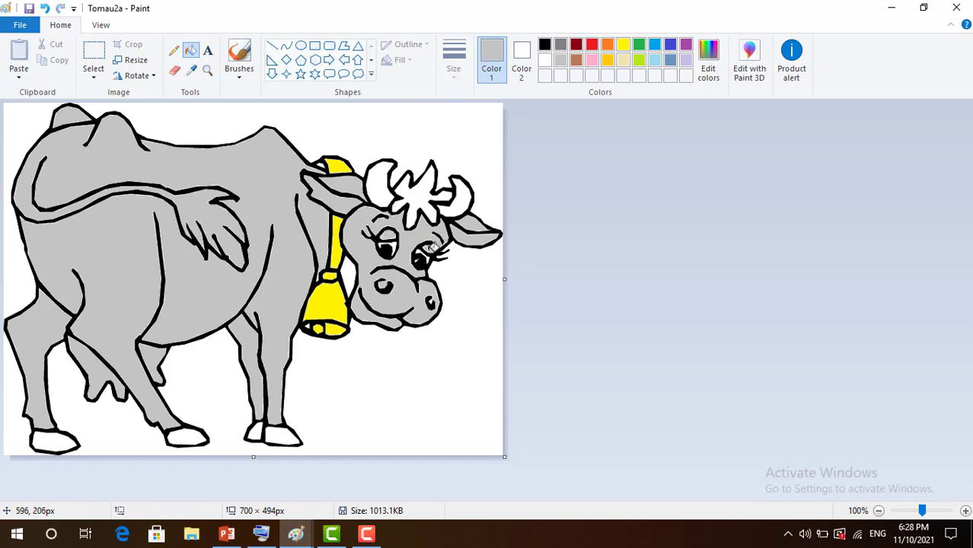
Fill both of the cow's horns with brown and the tuft of hair between them with orange
{"action": "left_click", "coordinate": [577, 60]}
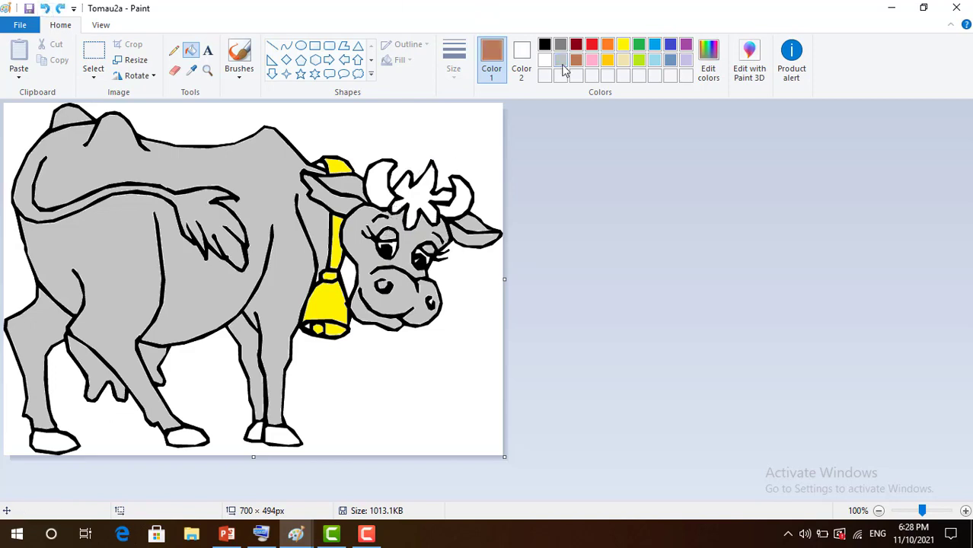
{"action": "left_click", "coordinate": [381, 183]}
{"action": "left_click", "coordinate": [457, 196]}
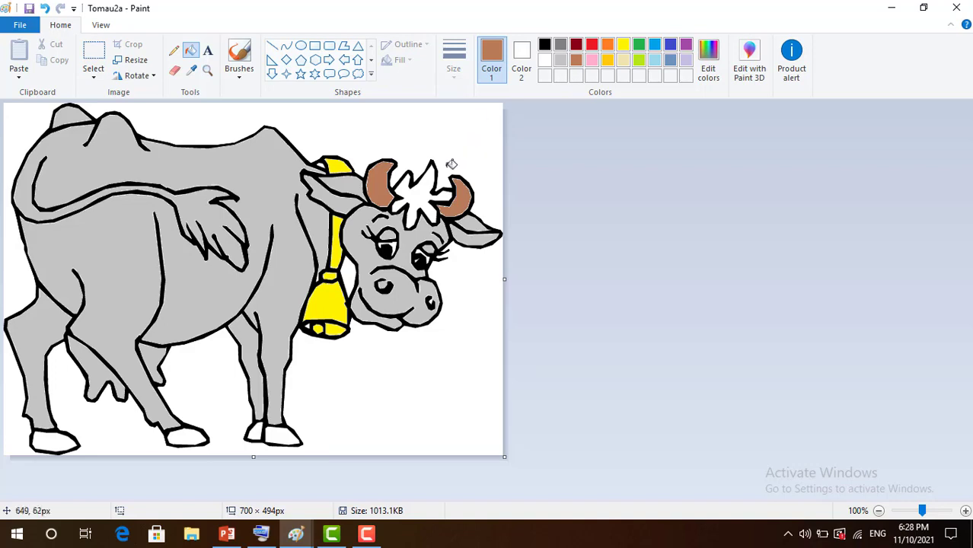
{"action": "left_click", "coordinate": [610, 47]}
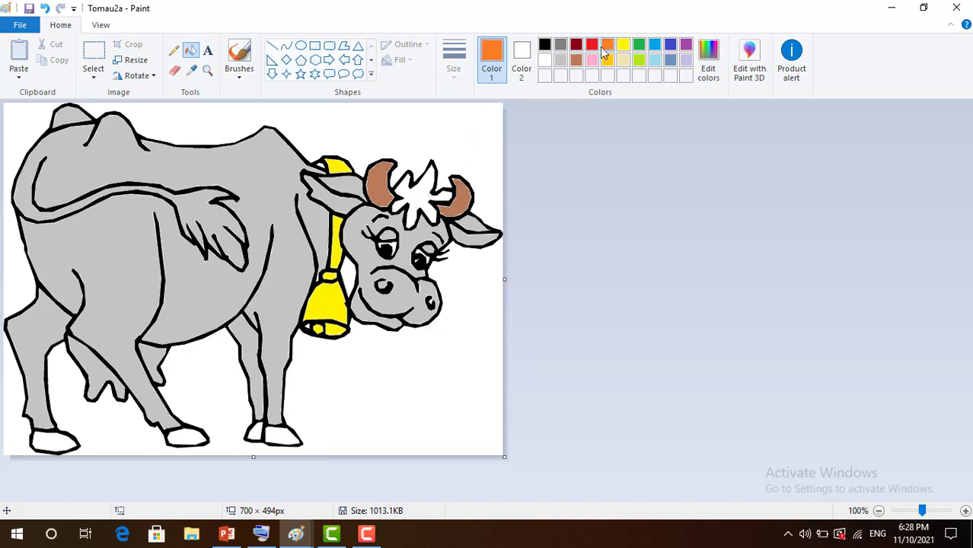
{"action": "left_click", "coordinate": [431, 186]}
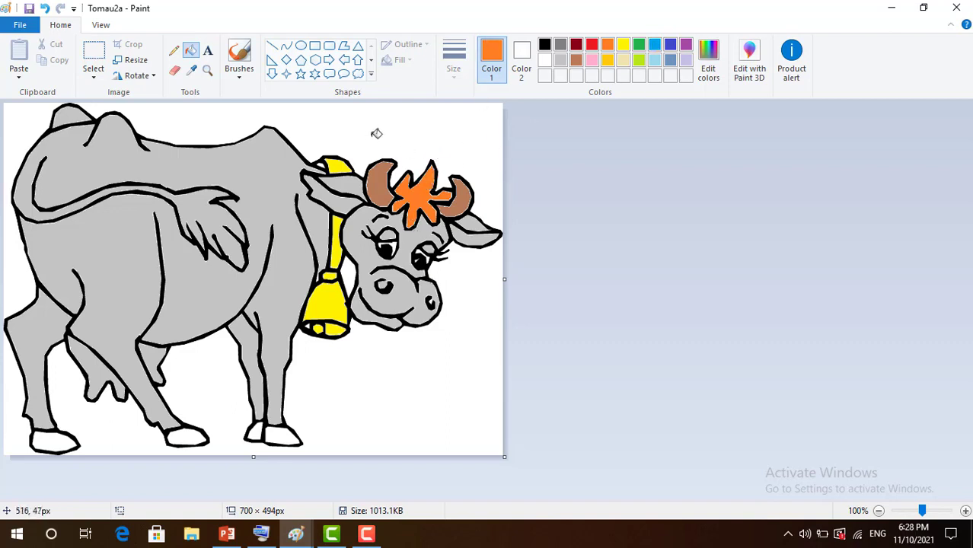
Fill the background around the cow with lime, including the areas behind it and the gap between bell and face
{"action": "left_click", "coordinate": [643, 58]}
{"action": "left_click", "coordinate": [481, 133]}
{"action": "left_click", "coordinate": [456, 311]}
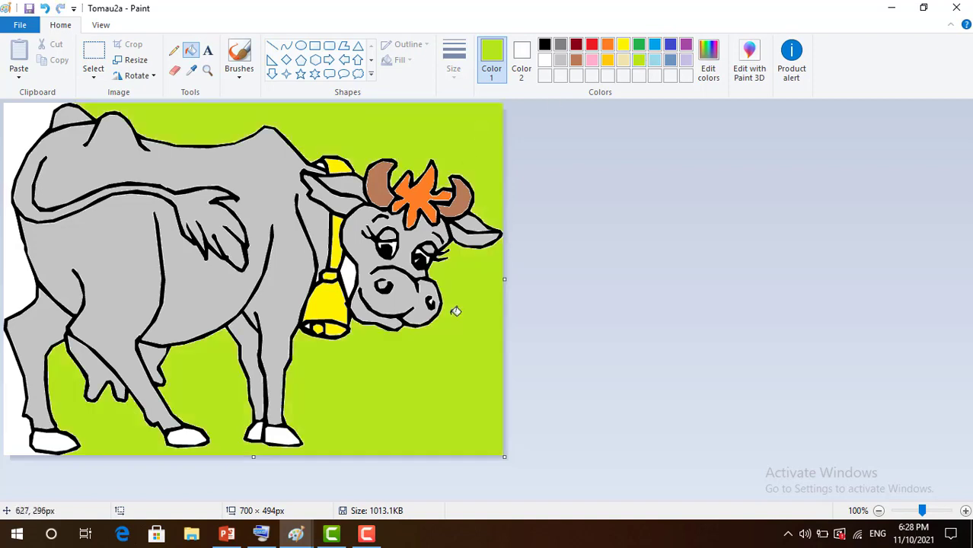
{"action": "left_click", "coordinate": [15, 275]}
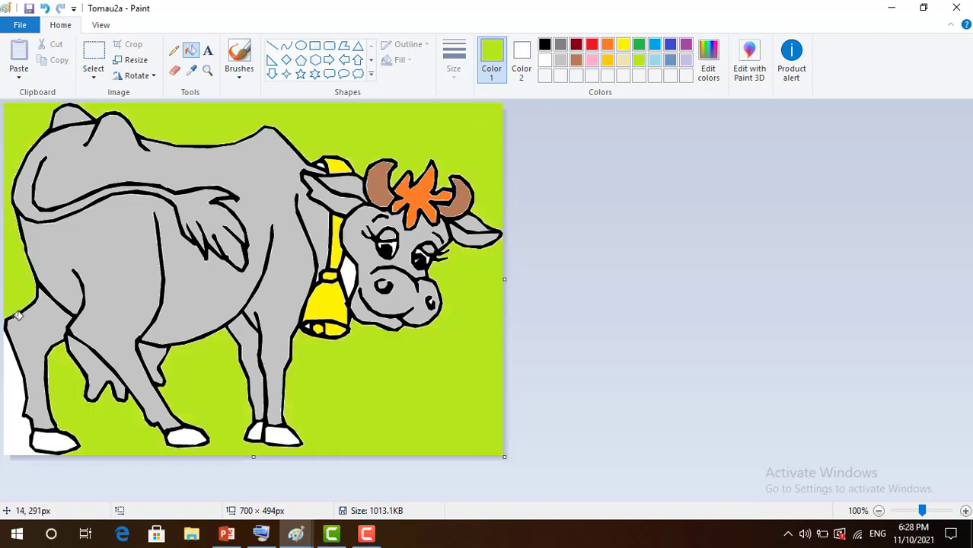
{"action": "left_click", "coordinate": [13, 371]}
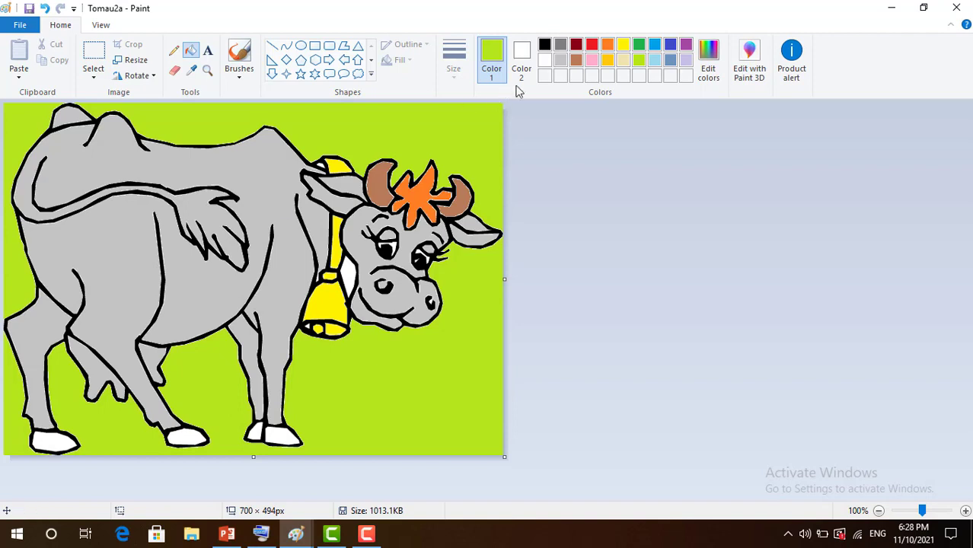
{"action": "left_click", "coordinate": [355, 269]}
Fill all four of the cow's hooves with black
{"action": "left_click", "coordinate": [545, 46]}
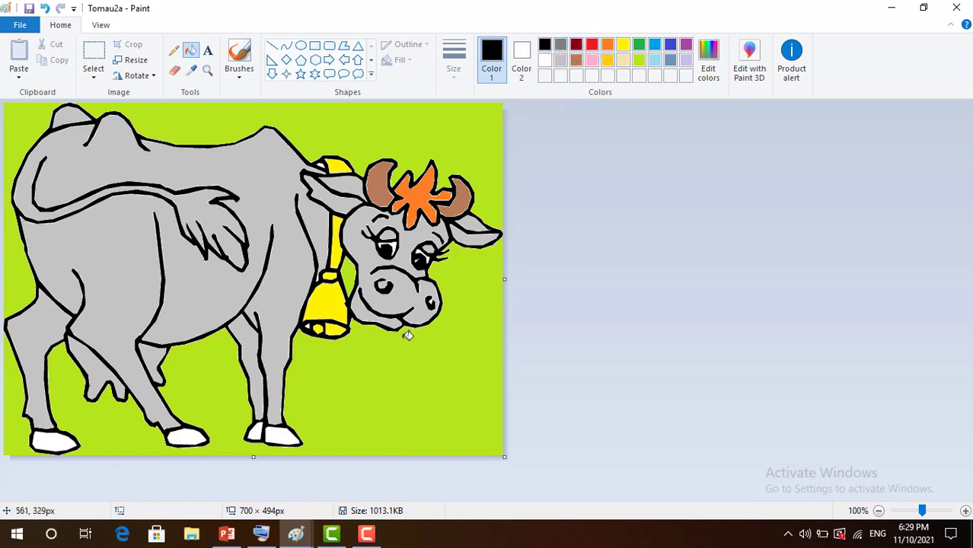
{"action": "left_click", "coordinate": [280, 434]}
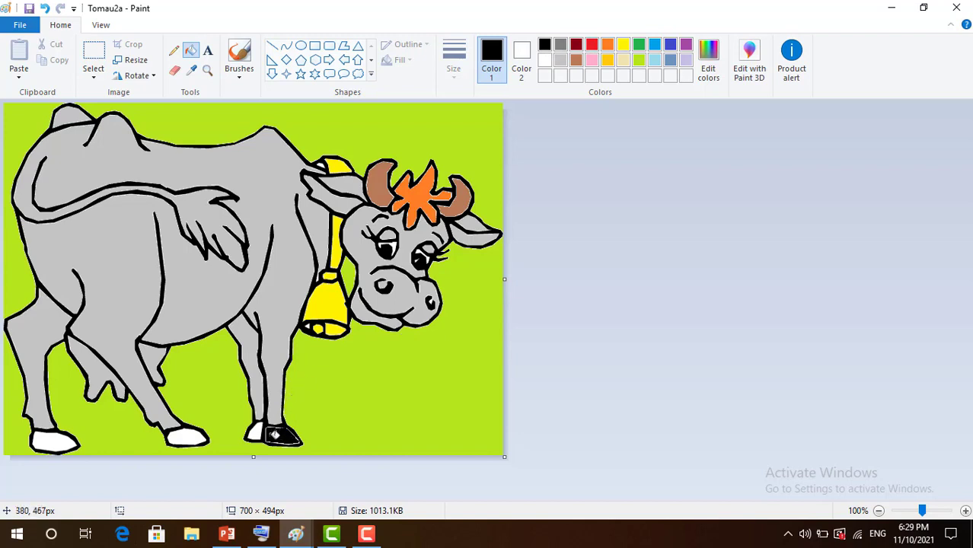
{"action": "left_click", "coordinate": [255, 434]}
{"action": "left_click", "coordinate": [183, 439]}
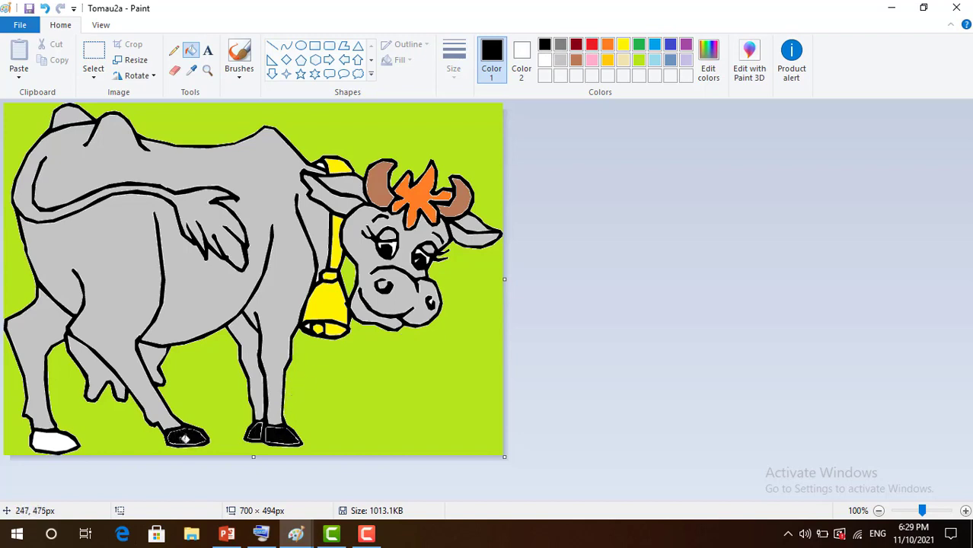
{"action": "left_click", "coordinate": [55, 445]}
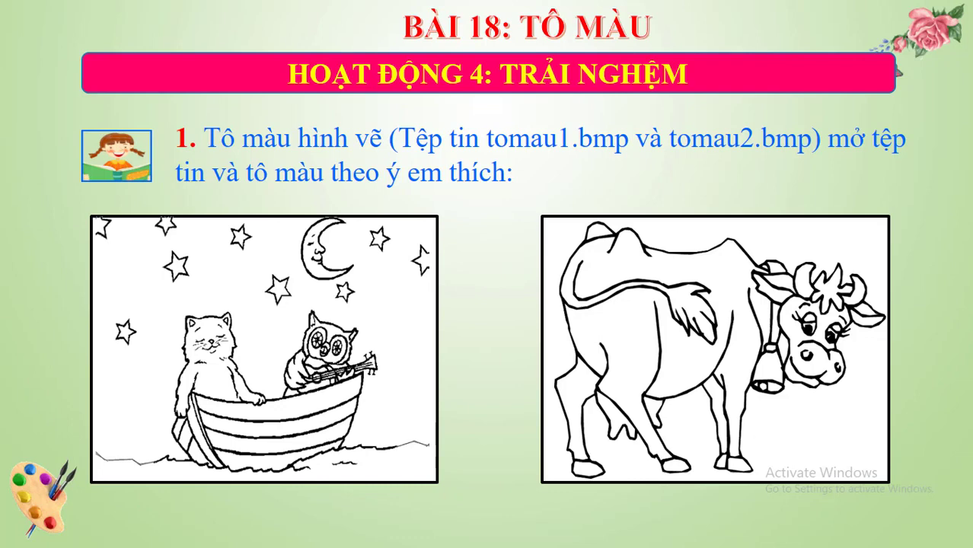
{"action": "key", "text": "Right"}
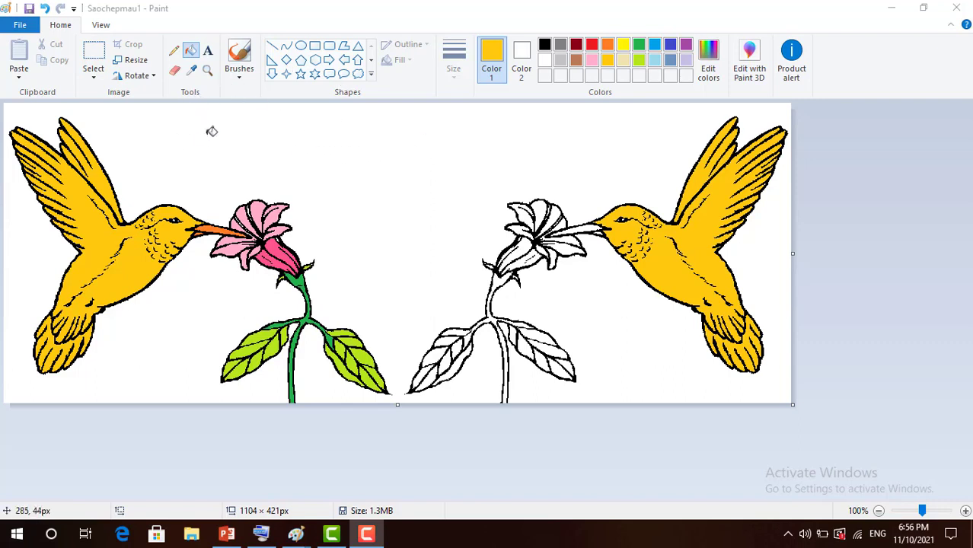
Sample the orange of the left hummingbird's beak and fill the right hummingbird's beak with it
{"action": "left_click", "coordinate": [193, 72]}
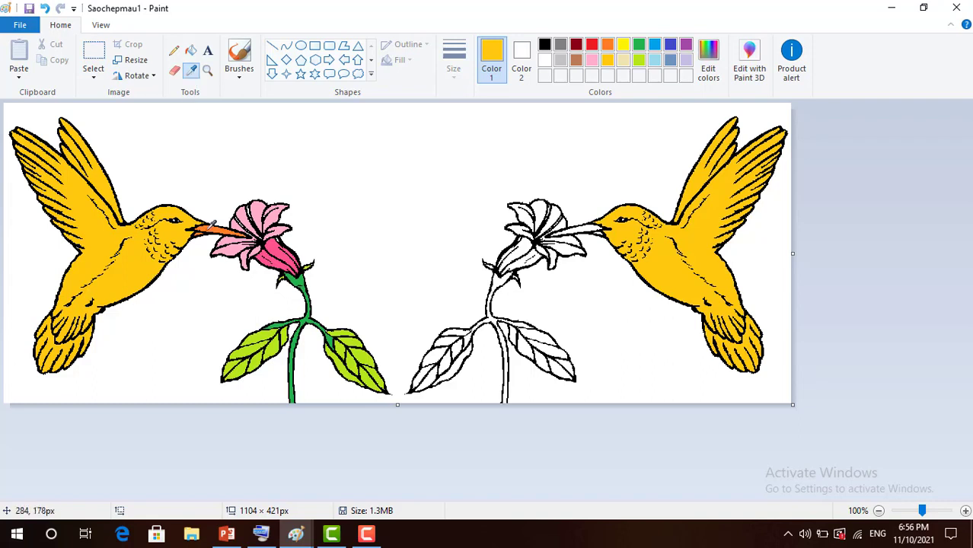
{"action": "left_click", "coordinate": [213, 227]}
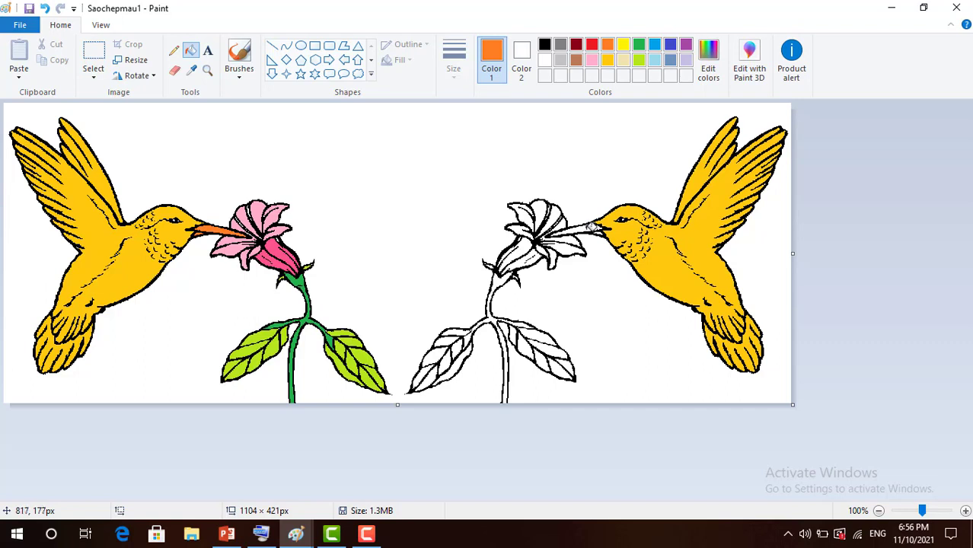
{"action": "left_click", "coordinate": [592, 228]}
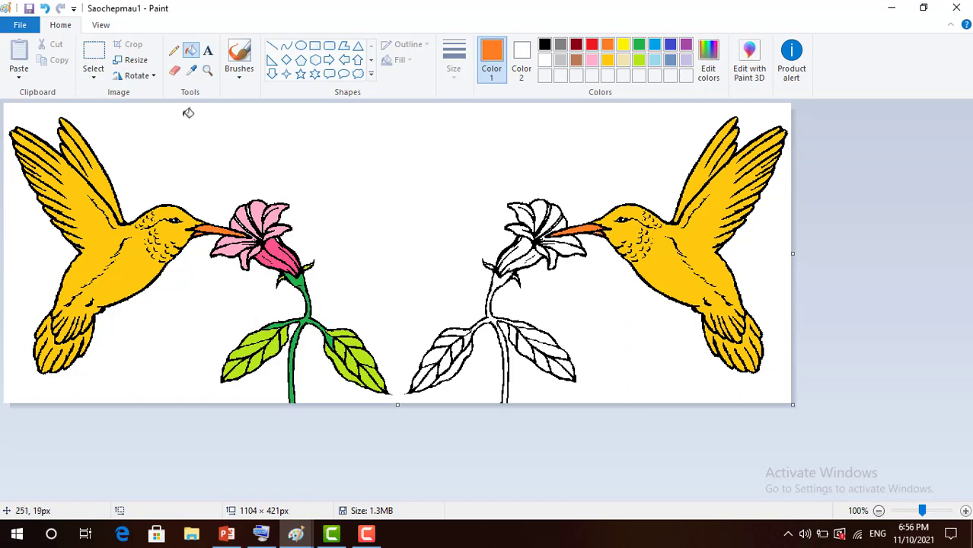
Sample the light pink of the left flower's petals and fill all the right flower's petals with it
{"action": "left_click", "coordinate": [192, 70]}
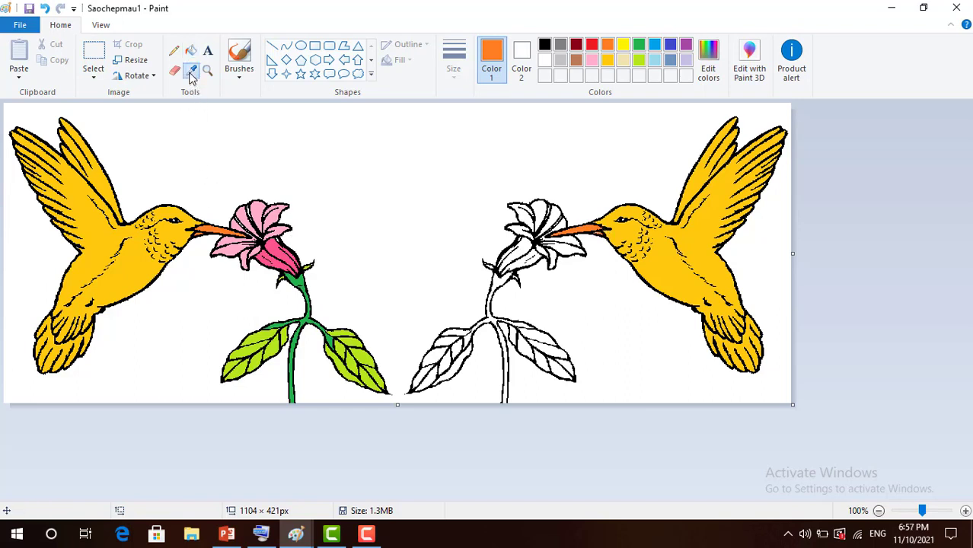
{"action": "left_click", "coordinate": [257, 206]}
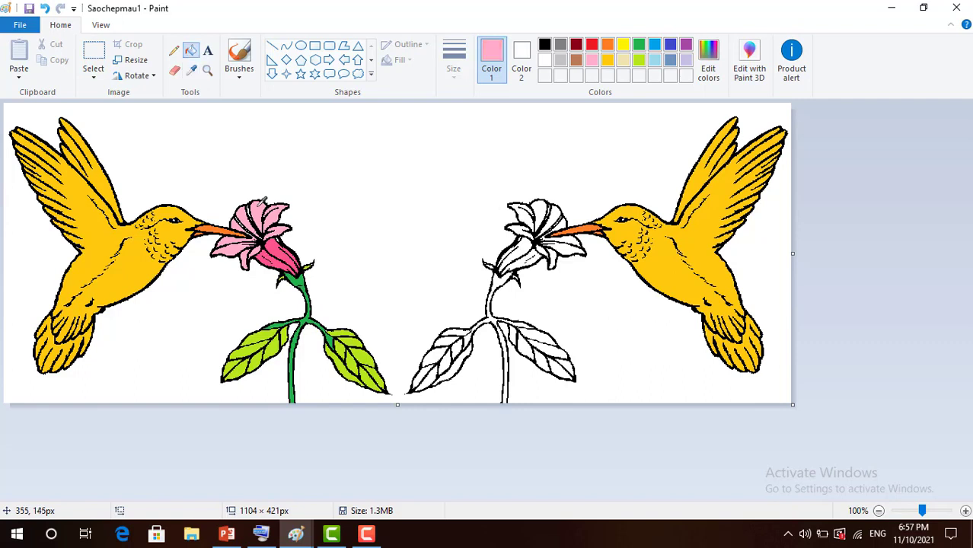
{"action": "left_click", "coordinate": [538, 207]}
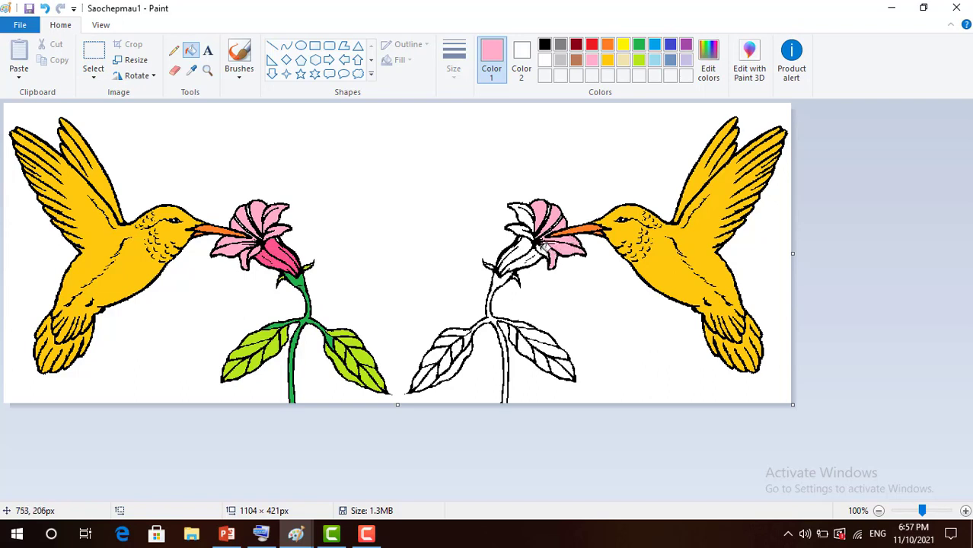
{"action": "left_click", "coordinate": [526, 227]}
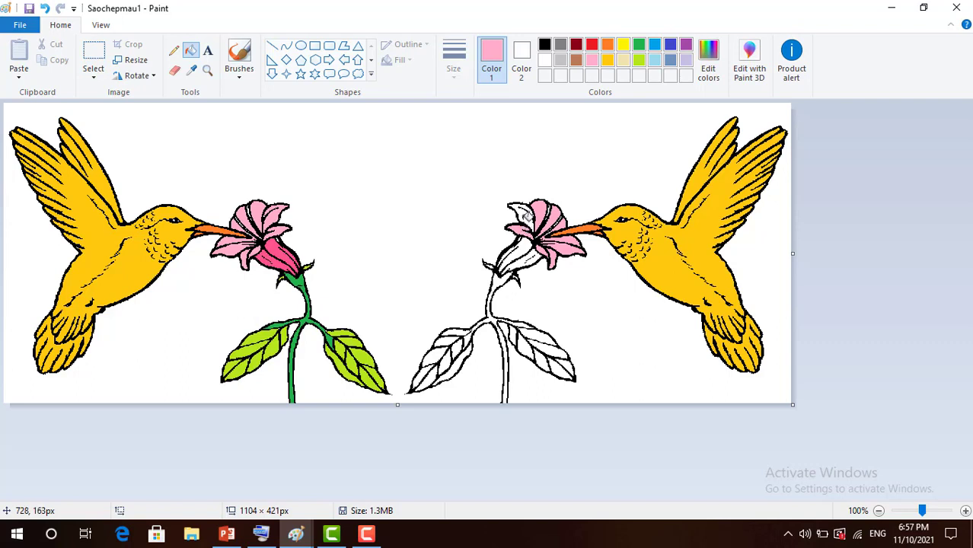
{"action": "left_click", "coordinate": [528, 214]}
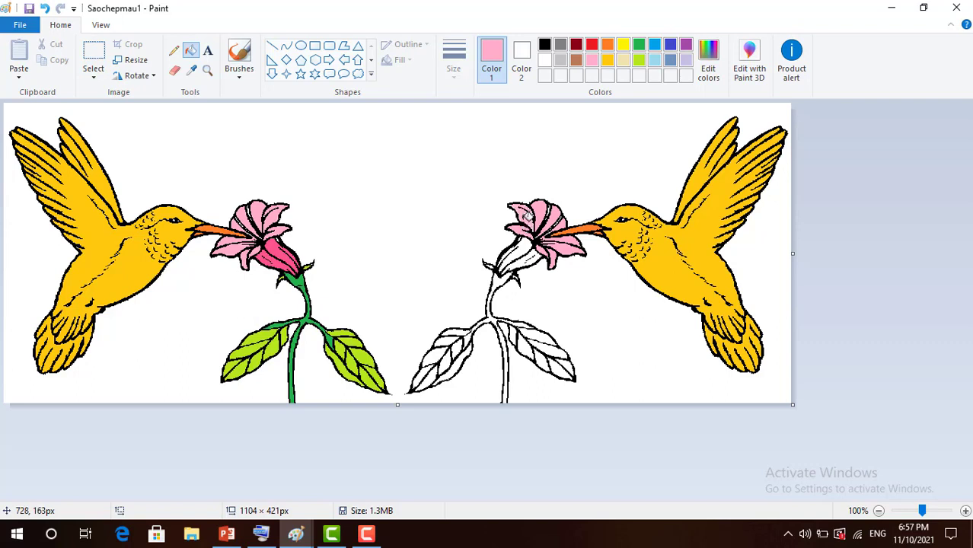
Sample the dark pink of the left flower's tube and fill both parts of the right flower's tube with it
{"action": "left_click", "coordinate": [193, 73]}
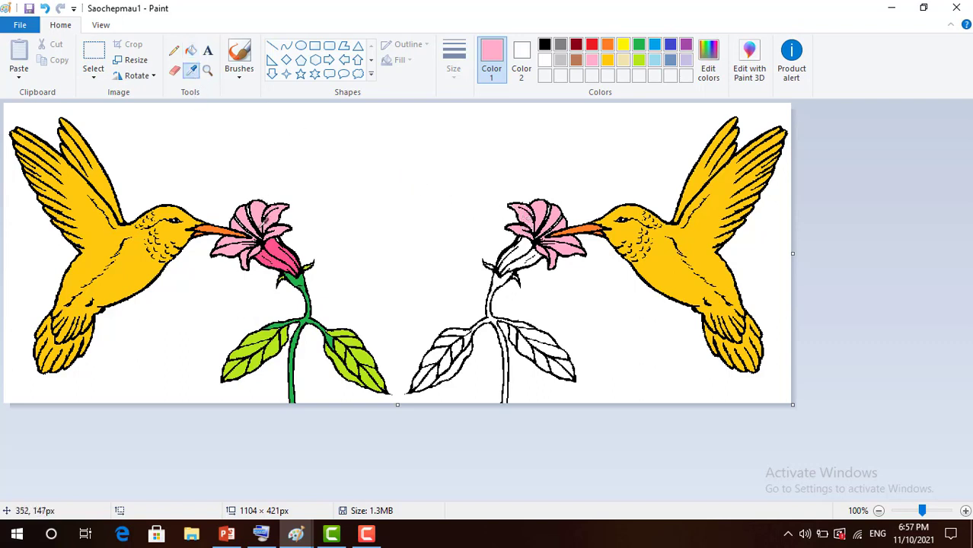
{"action": "left_click", "coordinate": [277, 252]}
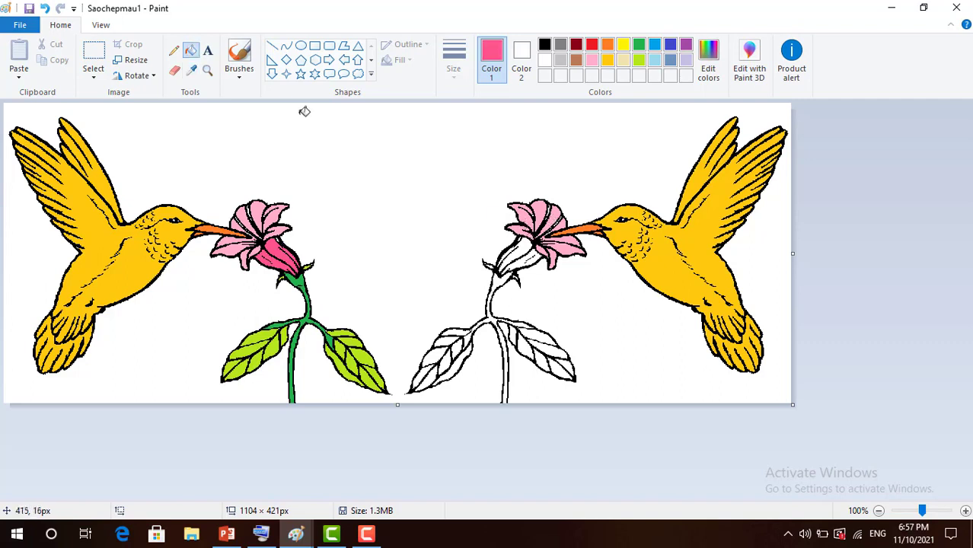
{"action": "left_click", "coordinate": [527, 250]}
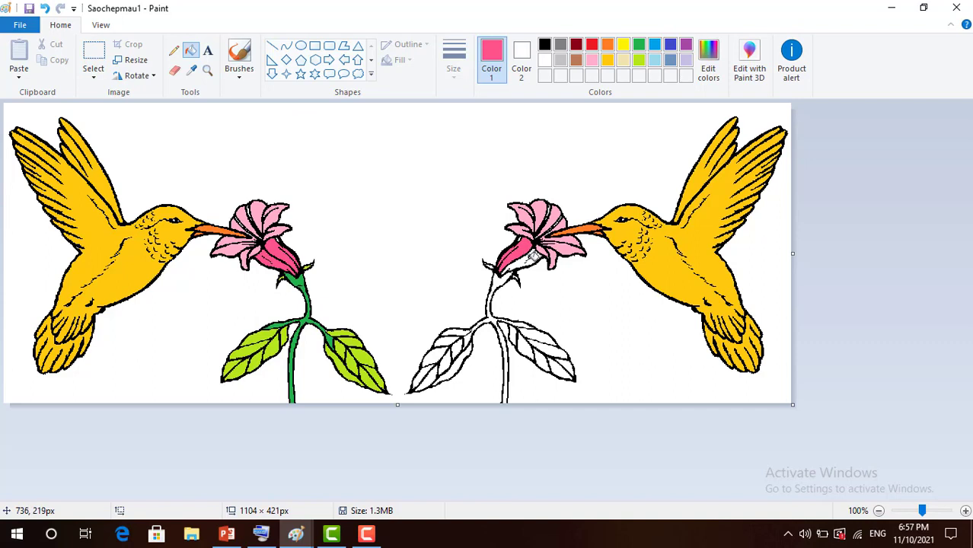
{"action": "left_click", "coordinate": [534, 256]}
Sample the green of the left flower's stem and fill the right flower's stem with it
{"action": "left_click", "coordinate": [192, 73]}
{"action": "left_click", "coordinate": [304, 297]}
{"action": "left_click", "coordinate": [502, 280]}
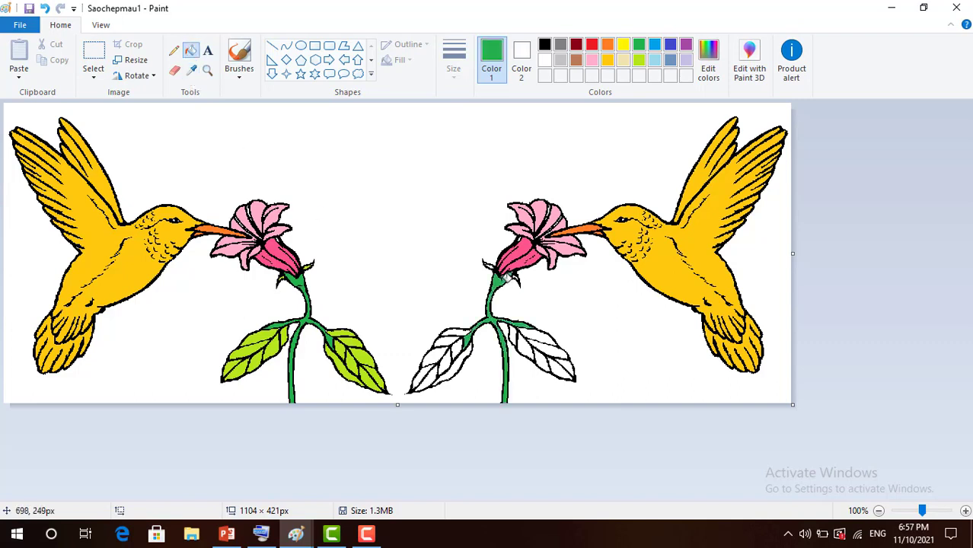
Sample the lime from the colored plant's leaf and fill every section of the right plant's left leaf with it
{"action": "left_click", "coordinate": [192, 72]}
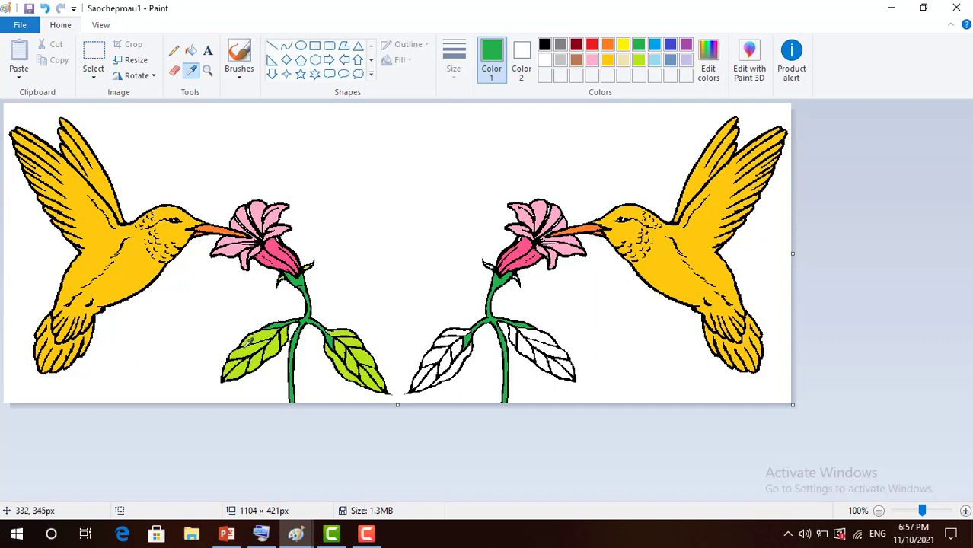
{"action": "left_click", "coordinate": [261, 340]}
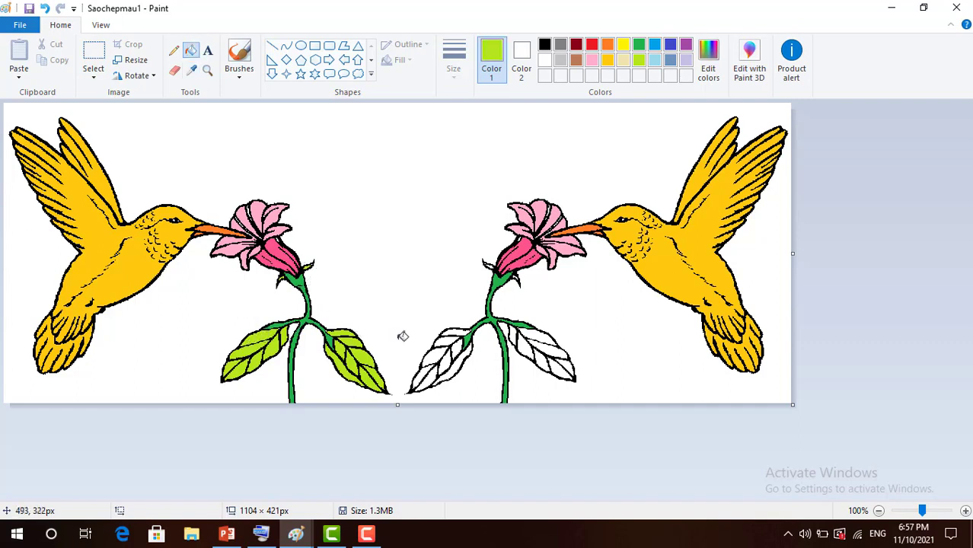
{"action": "left_click", "coordinate": [454, 339]}
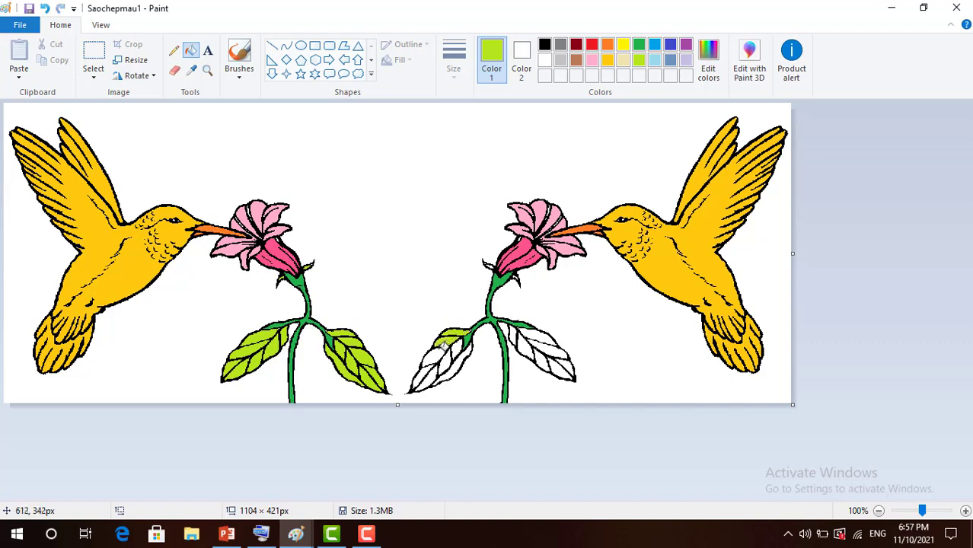
{"action": "left_click", "coordinate": [442, 347]}
{"action": "left_click", "coordinate": [434, 360]}
{"action": "left_click", "coordinate": [427, 371]}
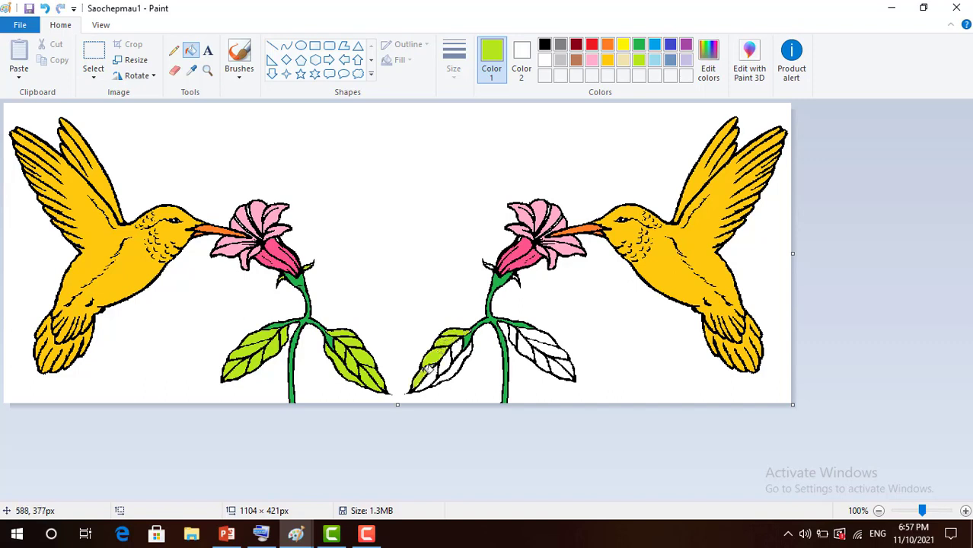
{"action": "left_click", "coordinate": [437, 375]}
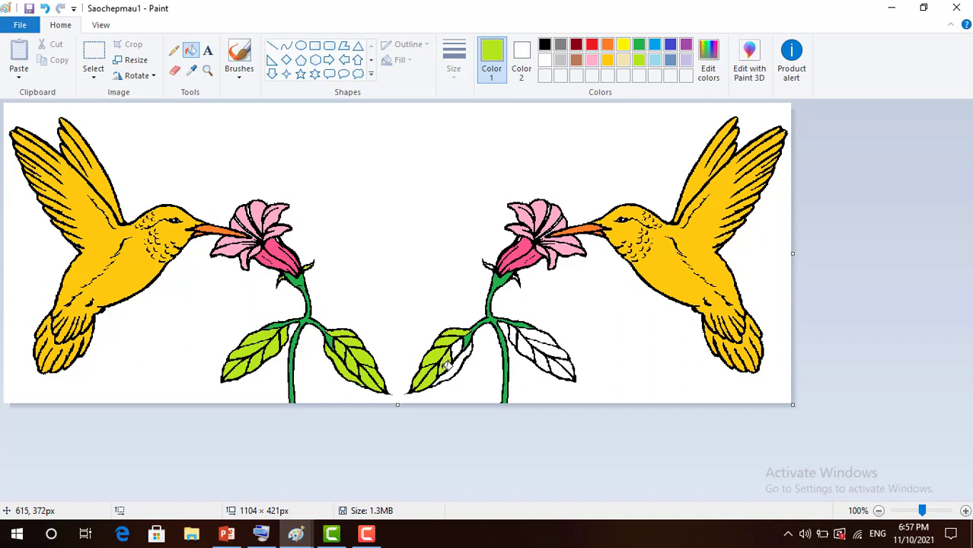
{"action": "left_click", "coordinate": [456, 352]}
{"action": "left_click", "coordinate": [458, 350]}
{"action": "left_click", "coordinate": [461, 346]}
Fill every section of the right plant's other leaf with the same lime
{"action": "left_click", "coordinate": [523, 341]}
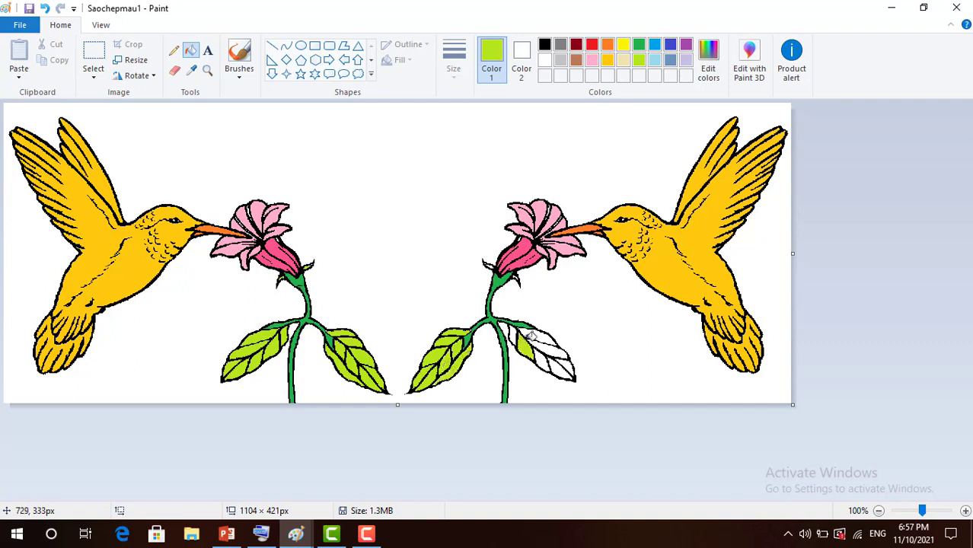
{"action": "left_click", "coordinate": [532, 338]}
{"action": "left_click", "coordinate": [548, 345]}
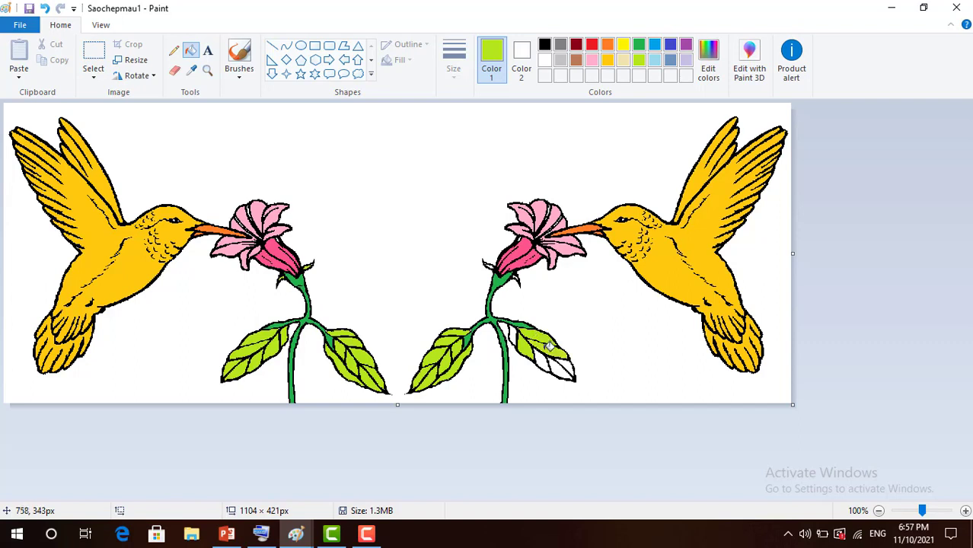
{"action": "left_click", "coordinate": [539, 361]}
{"action": "left_click", "coordinate": [554, 368]}
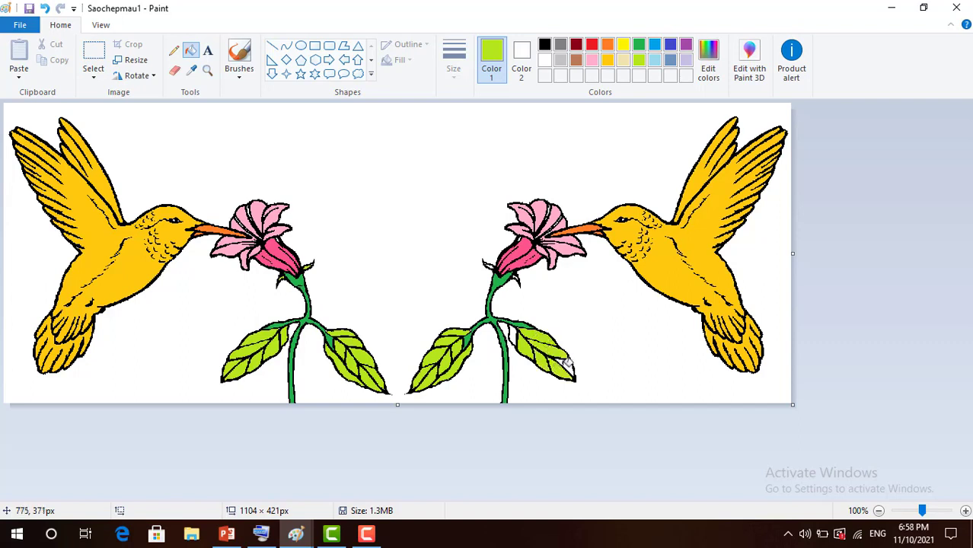
{"action": "left_click", "coordinate": [567, 372]}
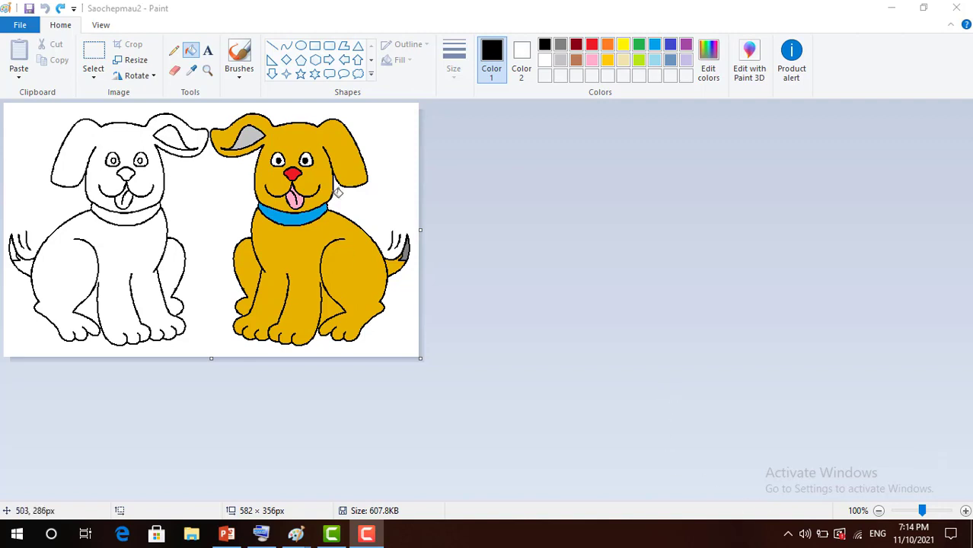
Sample the colored dog's golden brown and fill the left dog's head, ears, body and hind leg with it
{"action": "left_click", "coordinate": [194, 74]}
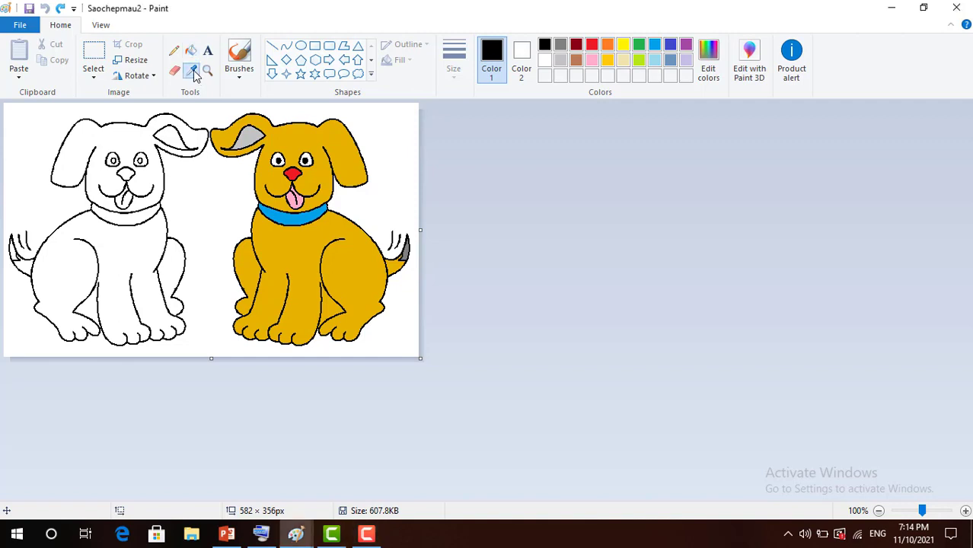
{"action": "left_click", "coordinate": [302, 134]}
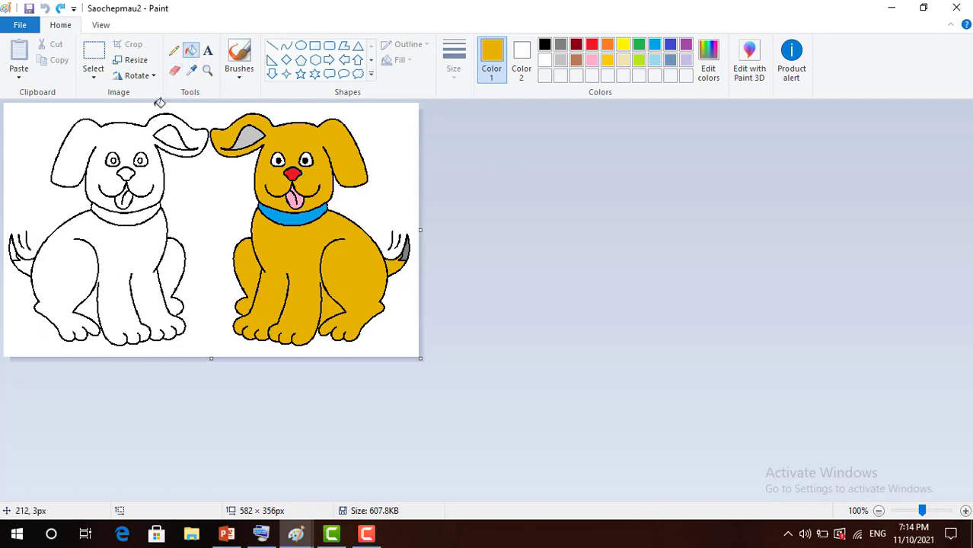
{"action": "left_click", "coordinate": [123, 140]}
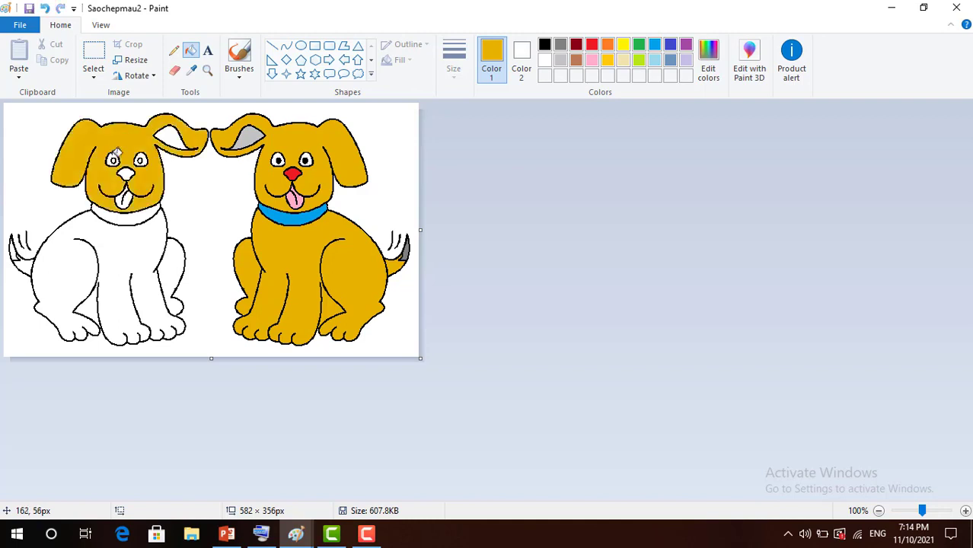
{"action": "left_click", "coordinate": [111, 234]}
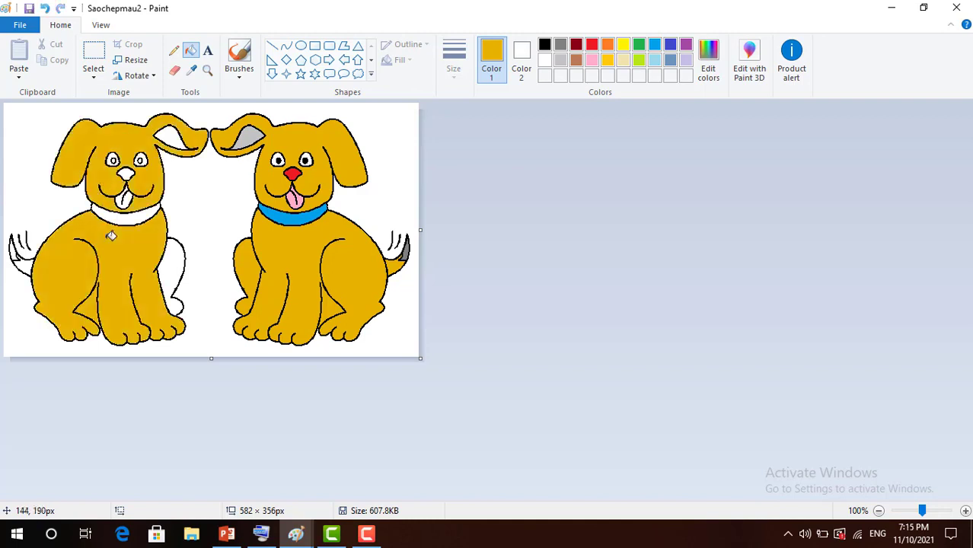
{"action": "left_click", "coordinate": [173, 263]}
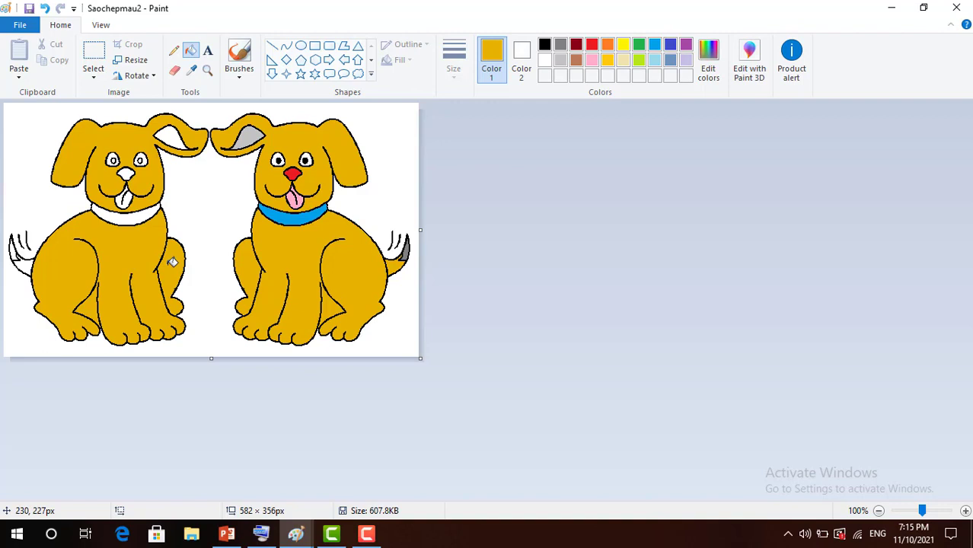
Sample the light gray of the colored dog's inner ear and fill the left dog's inner ear with it
{"action": "left_click", "coordinate": [194, 77]}
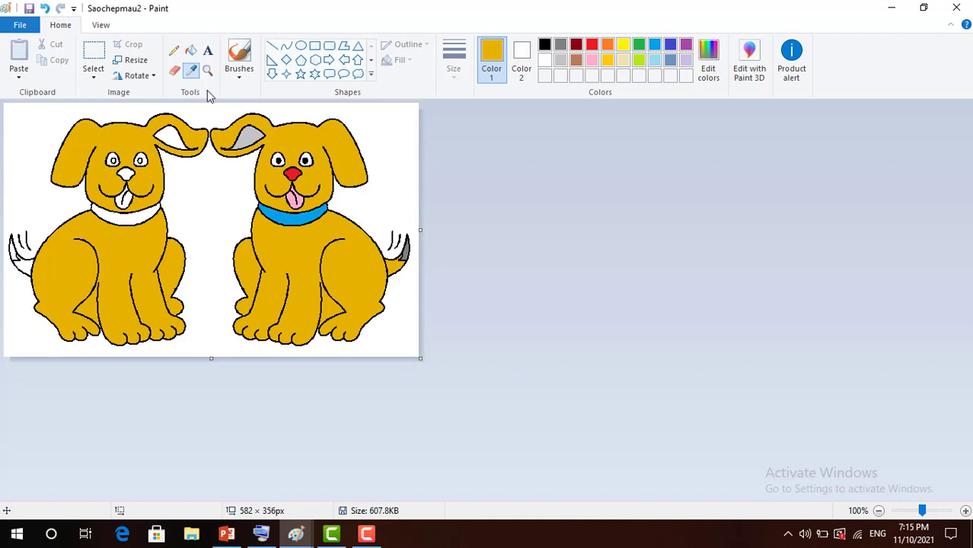
{"action": "left_click", "coordinate": [250, 142]}
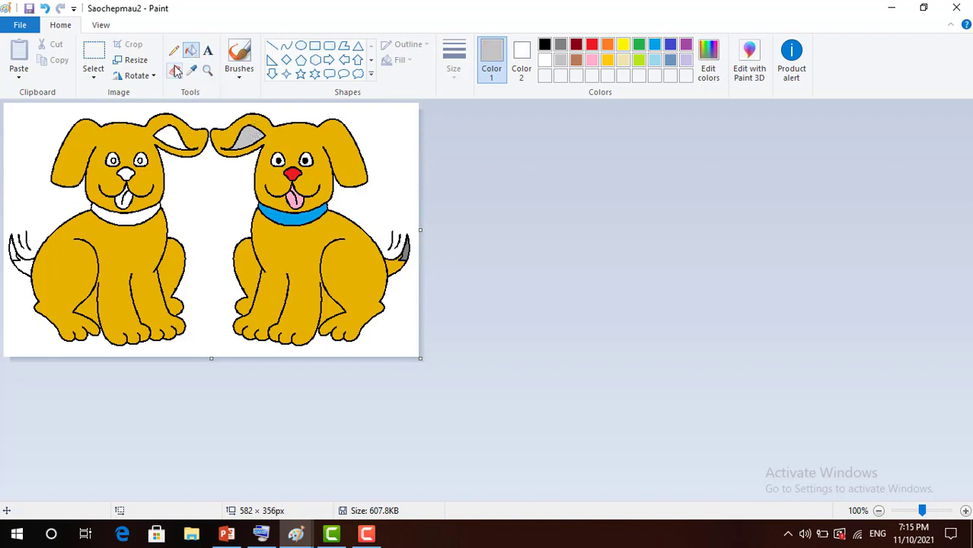
{"action": "left_click", "coordinate": [179, 133]}
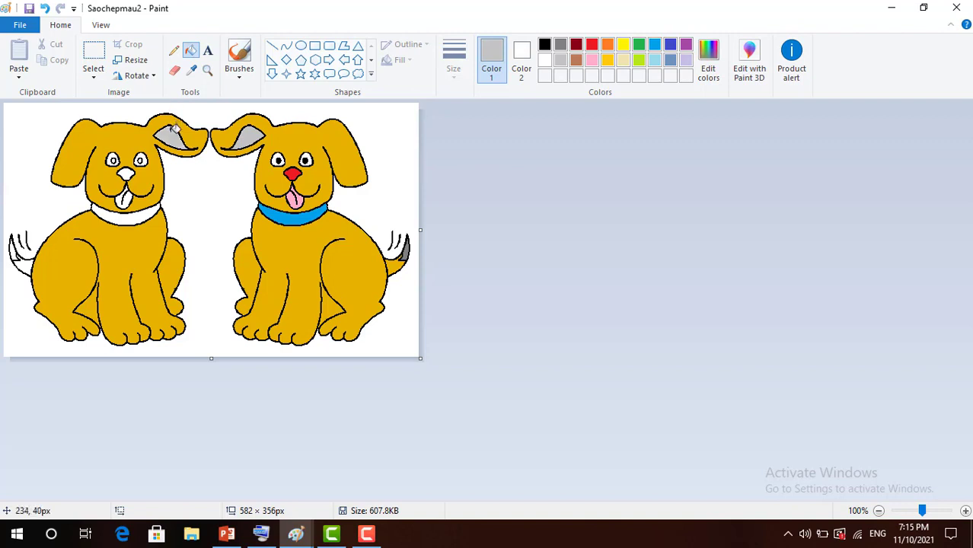
Fill the left dog's nose with the red and its tongue with the pink sampled from the colored dog
{"action": "left_click", "coordinate": [190, 70]}
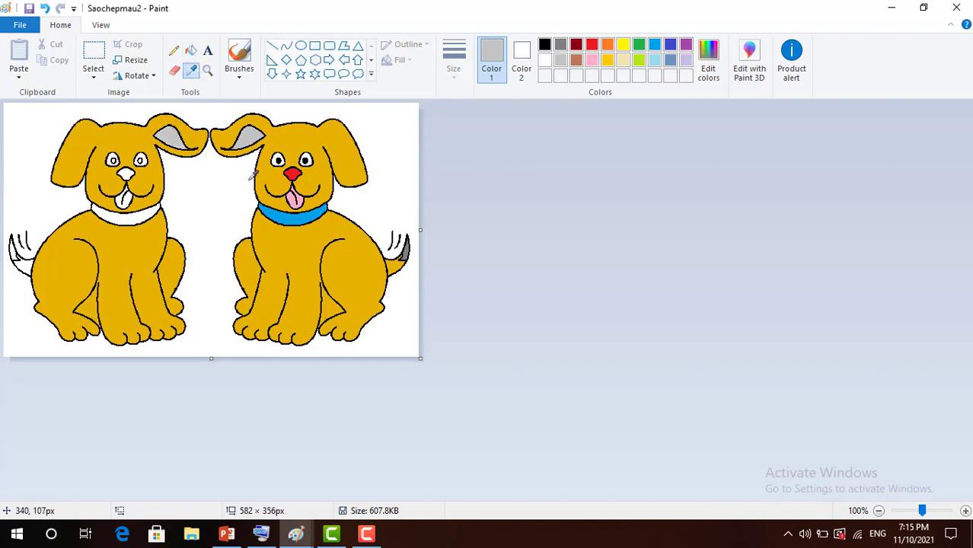
{"action": "left_click", "coordinate": [290, 173]}
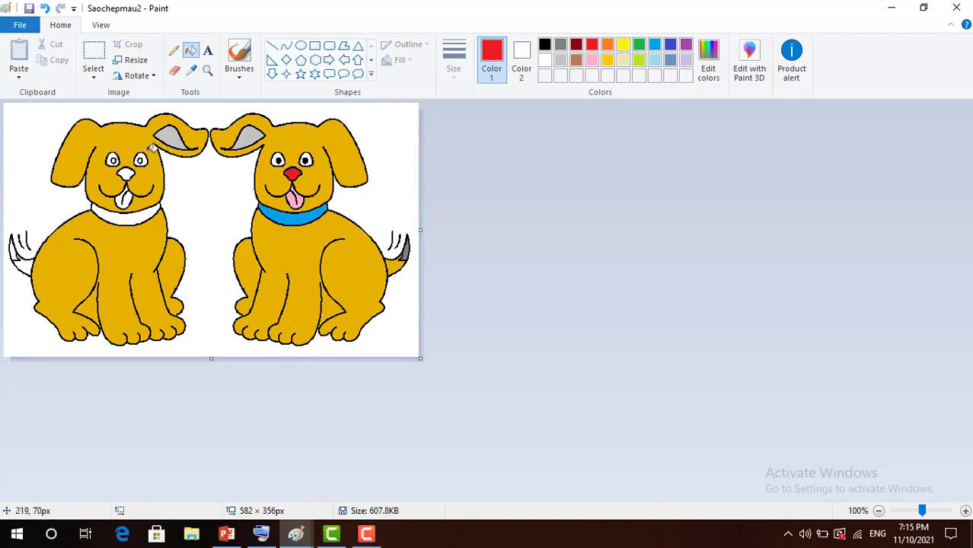
{"action": "left_click", "coordinate": [128, 176]}
{"action": "left_click", "coordinate": [191, 70]}
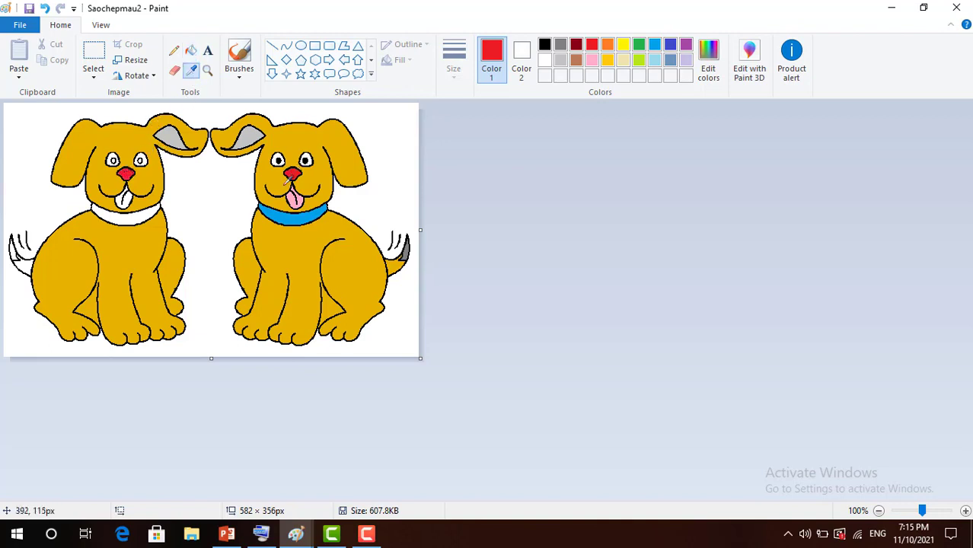
{"action": "left_click", "coordinate": [293, 199]}
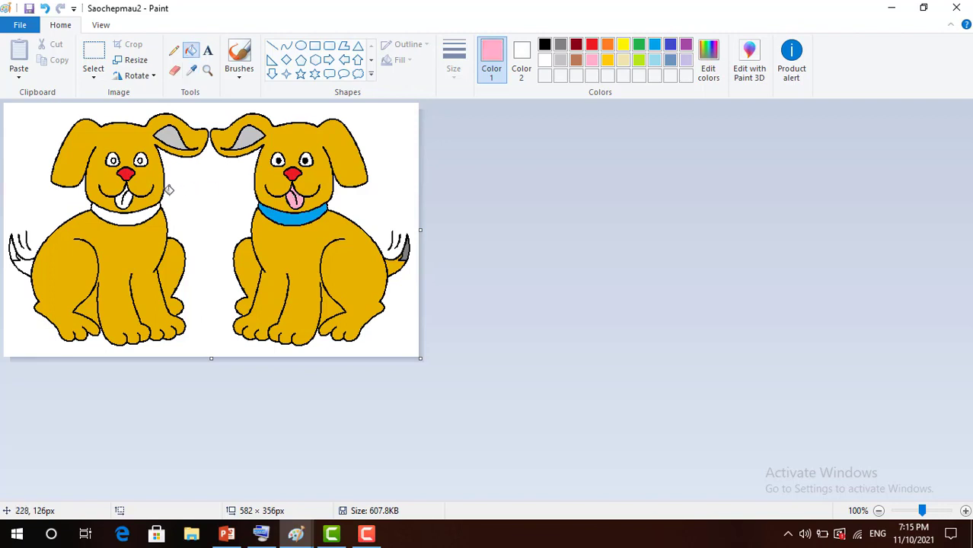
{"action": "left_click", "coordinate": [127, 203]}
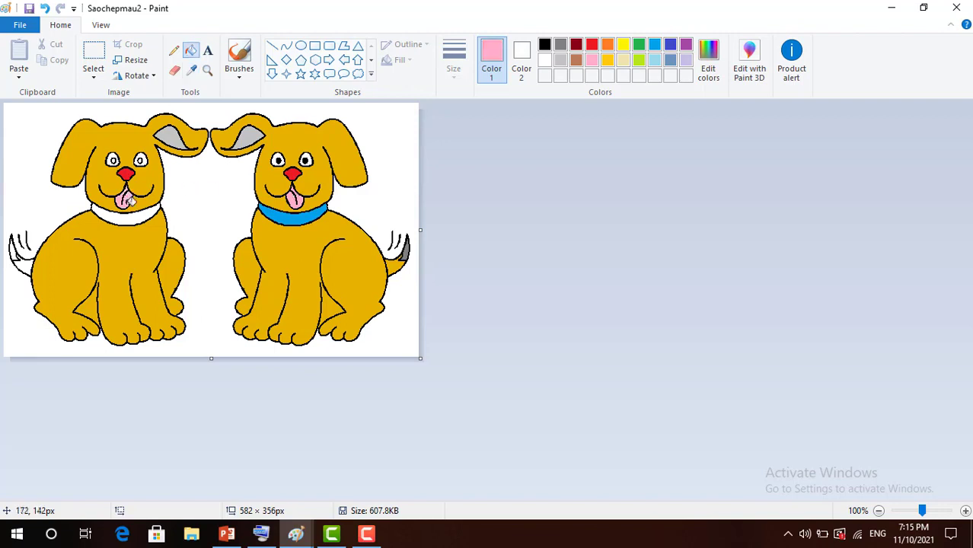
Sample the blue of the colored dog's collar and fill the left dog's collar with it
{"action": "left_click", "coordinate": [192, 70]}
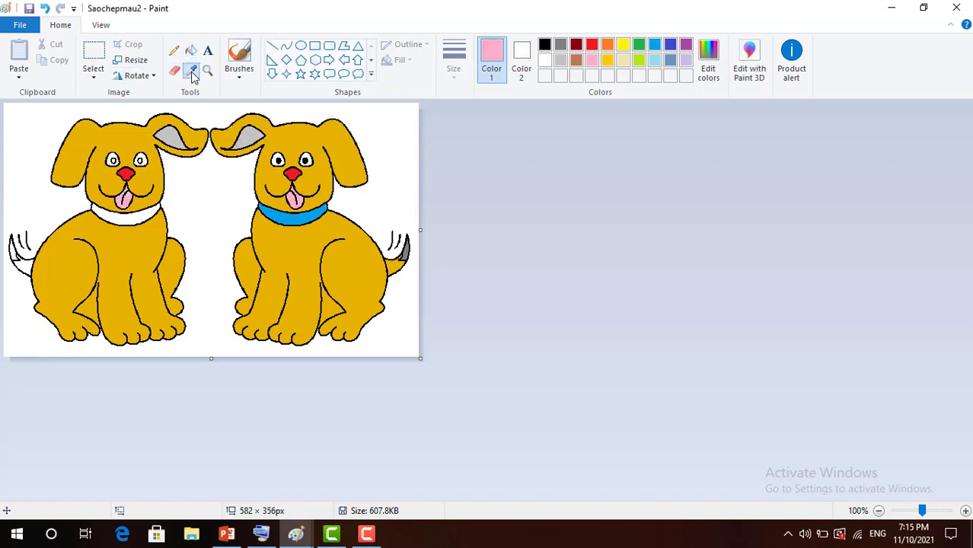
{"action": "left_click", "coordinate": [314, 216]}
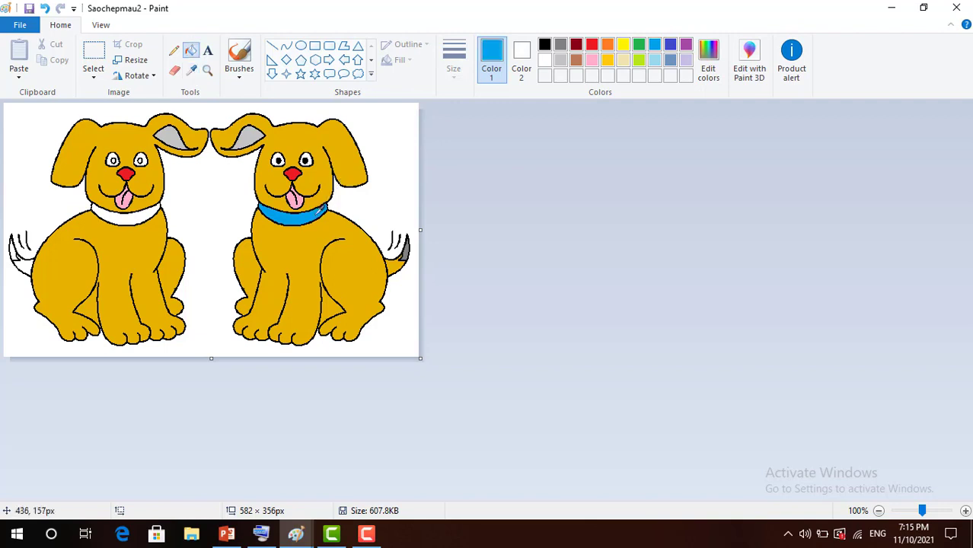
{"action": "left_click", "coordinate": [152, 211]}
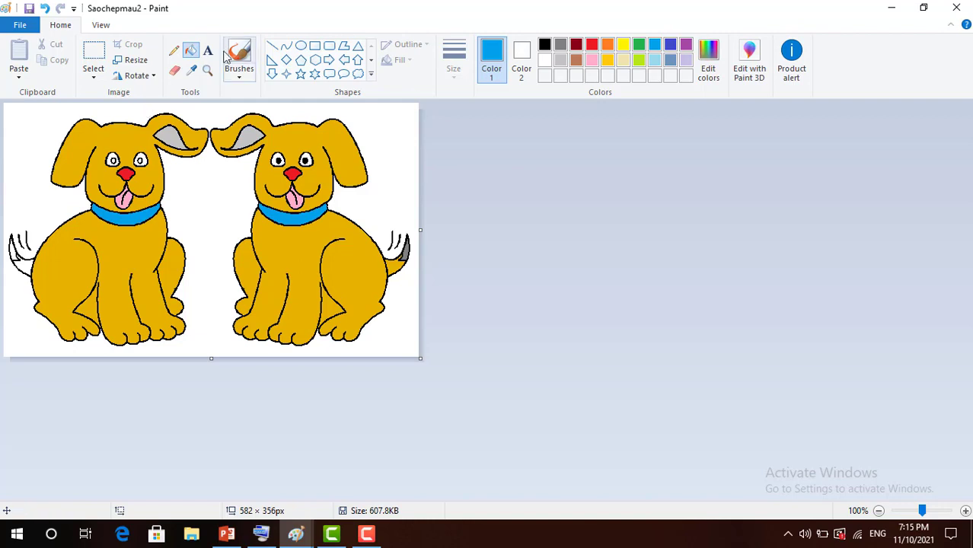
Fill the left dog's tail with the golden brown and its tail tip with the dark gray sampled from the colored dog
{"action": "left_click", "coordinate": [191, 70]}
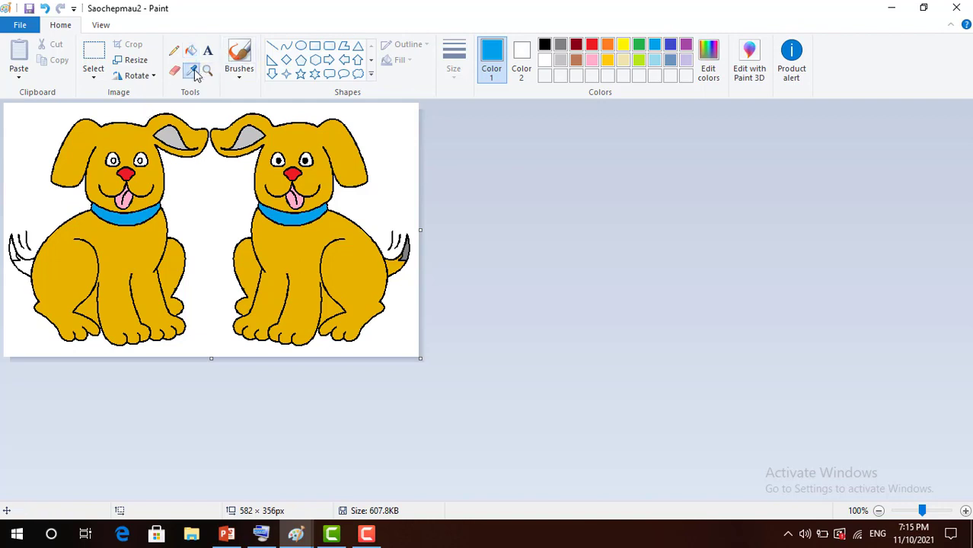
{"action": "left_click", "coordinate": [306, 134]}
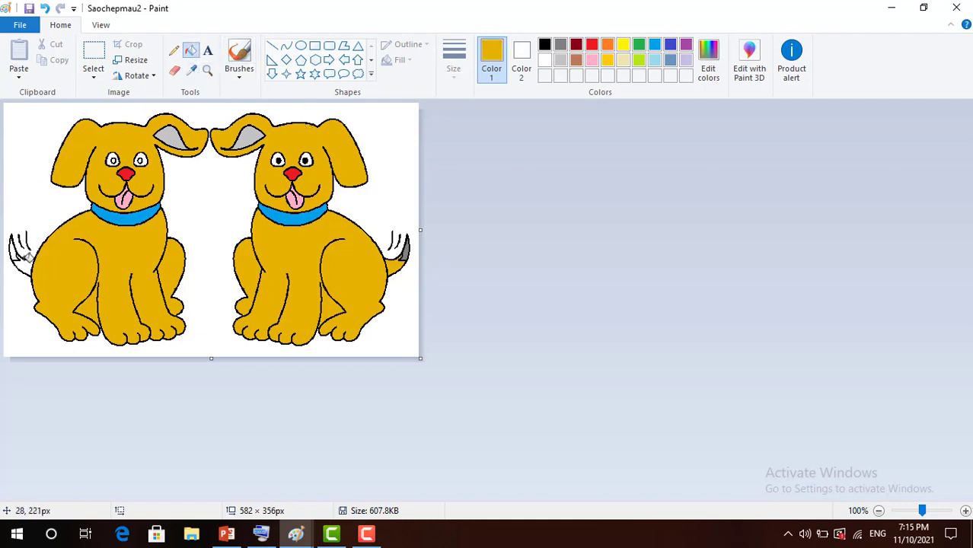
{"action": "left_click", "coordinate": [191, 70]}
{"action": "left_click", "coordinate": [403, 249]}
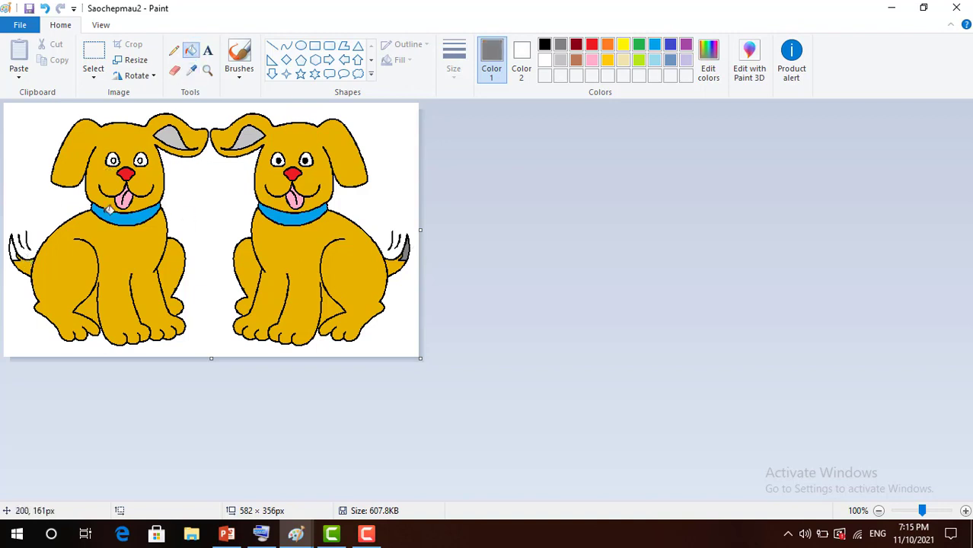
{"action": "left_click", "coordinate": [13, 249]}
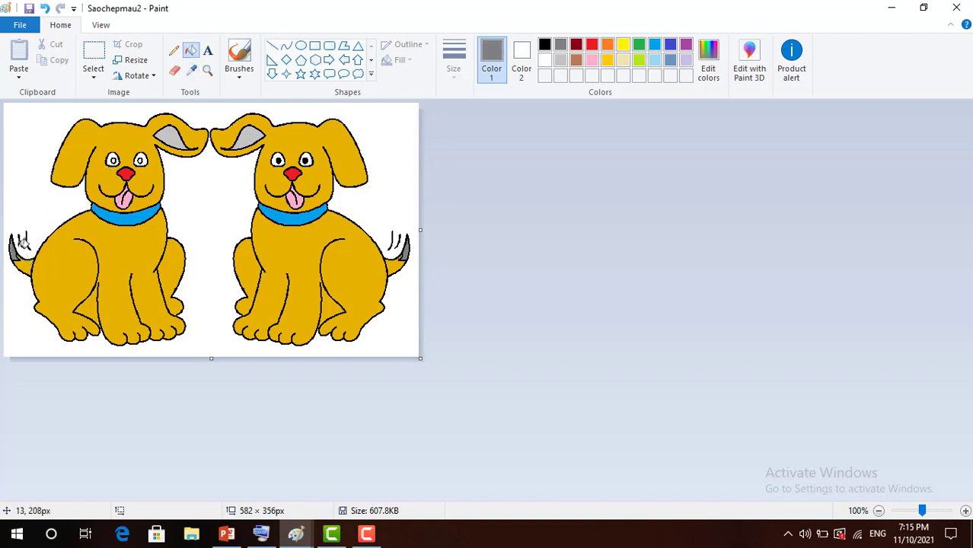
Fill the left dog's pupils with black and the white background around the dogs with light pink
{"action": "left_click", "coordinate": [171, 161]}
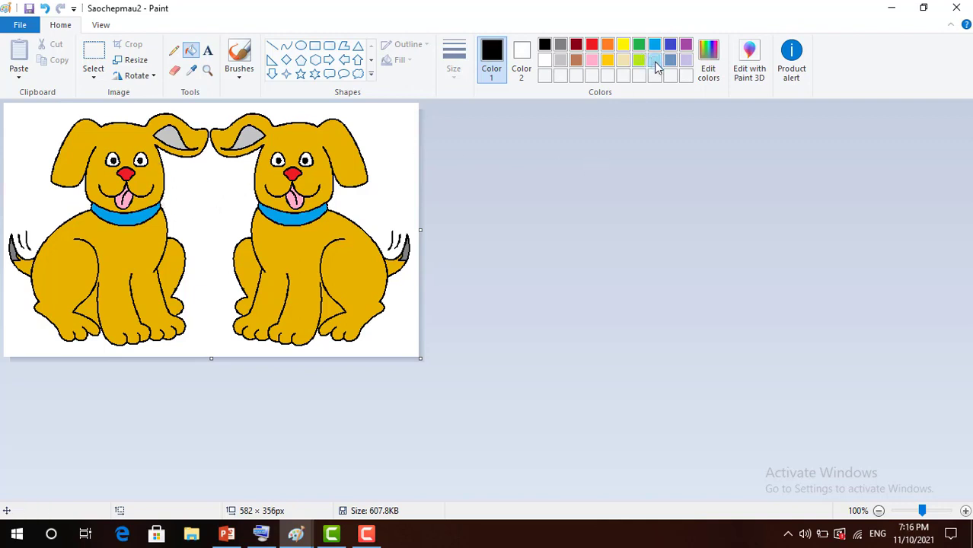
{"action": "left_click", "coordinate": [592, 60]}
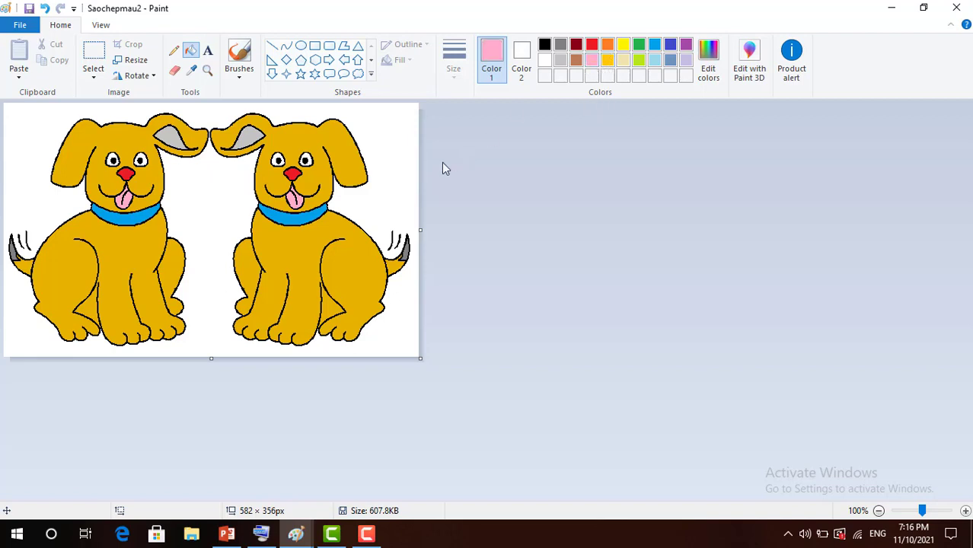
{"action": "left_click", "coordinate": [398, 167]}
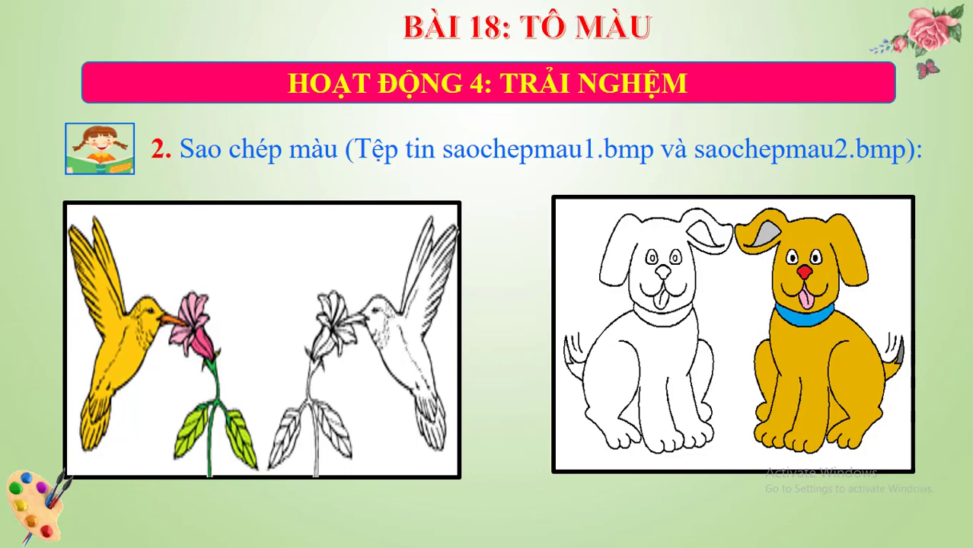
{"action": "key", "text": "Right"}
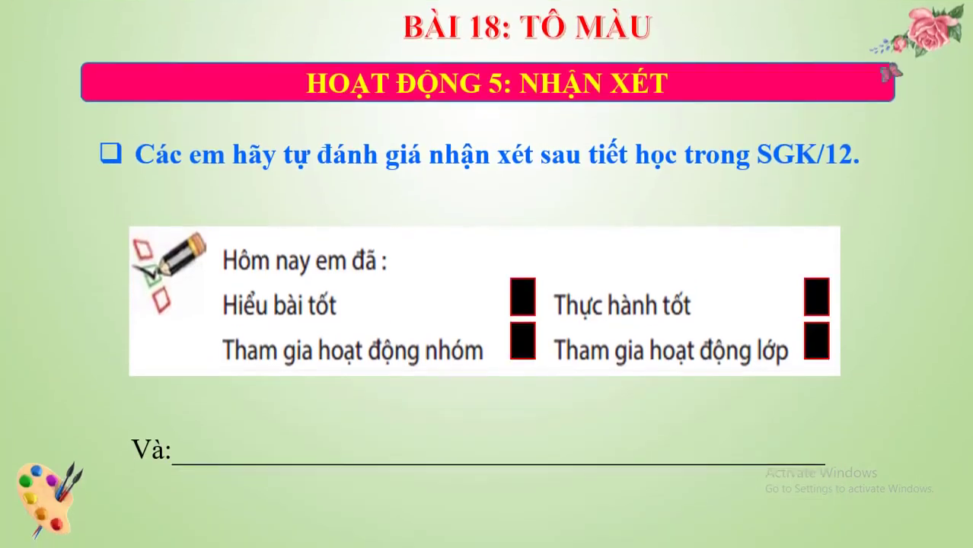